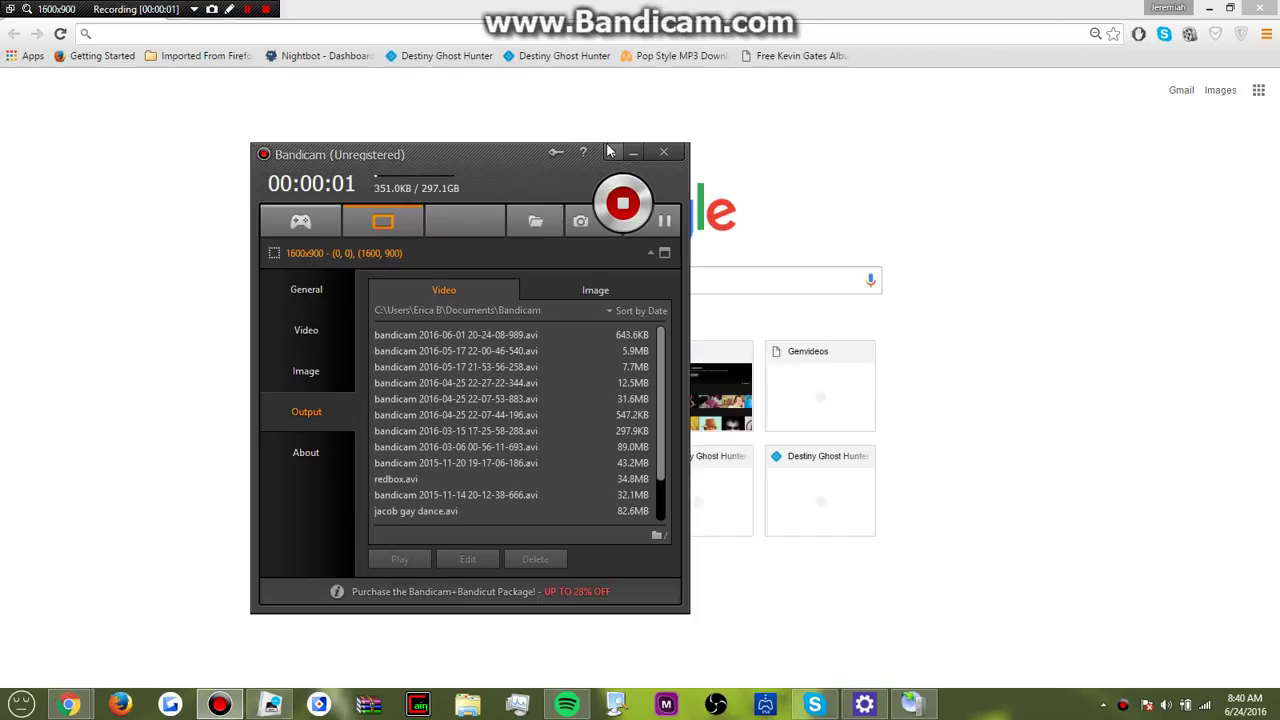
Clear the recorder window from the browser and turn on protection in the ZenMate extension.
click(610, 153)
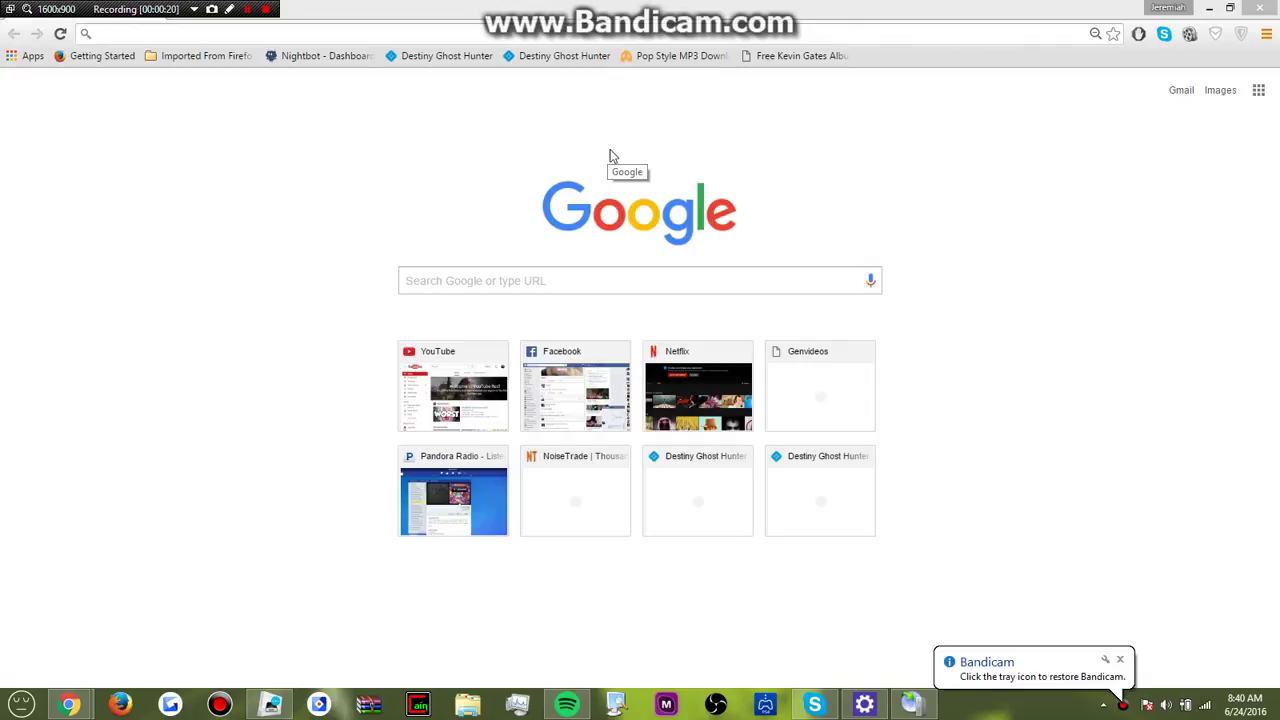
click(1242, 36)
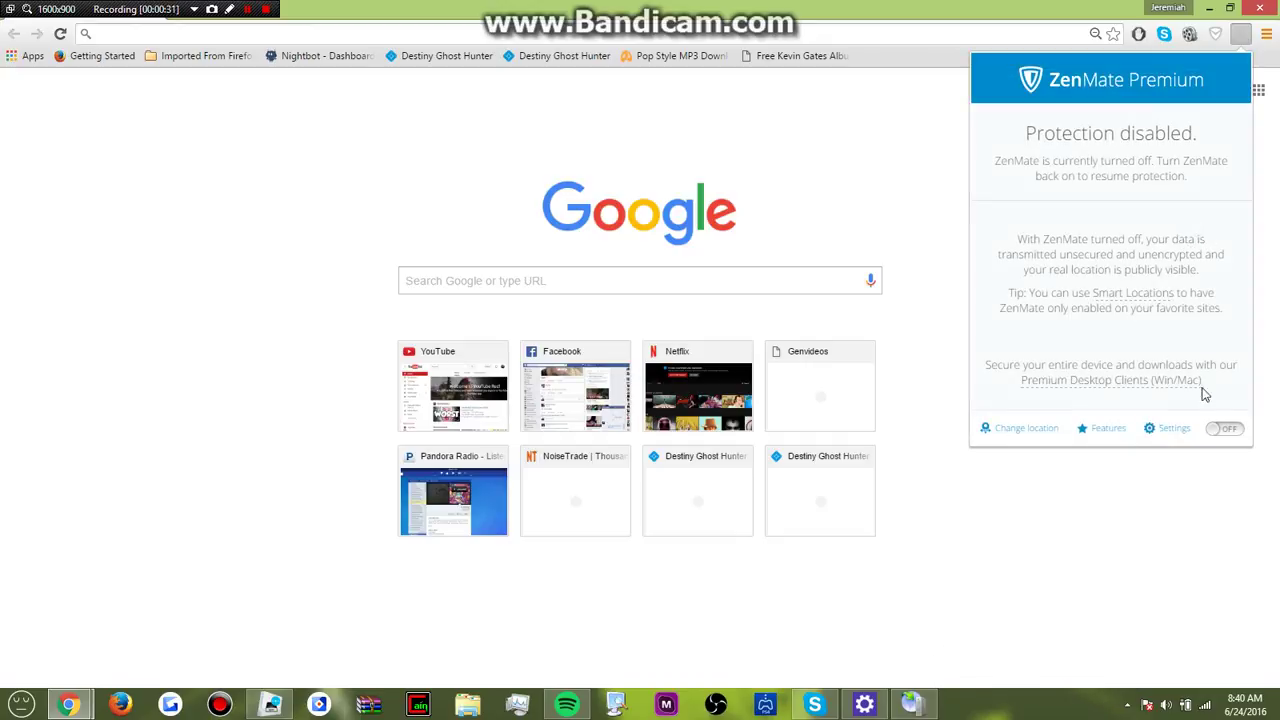
click(1226, 428)
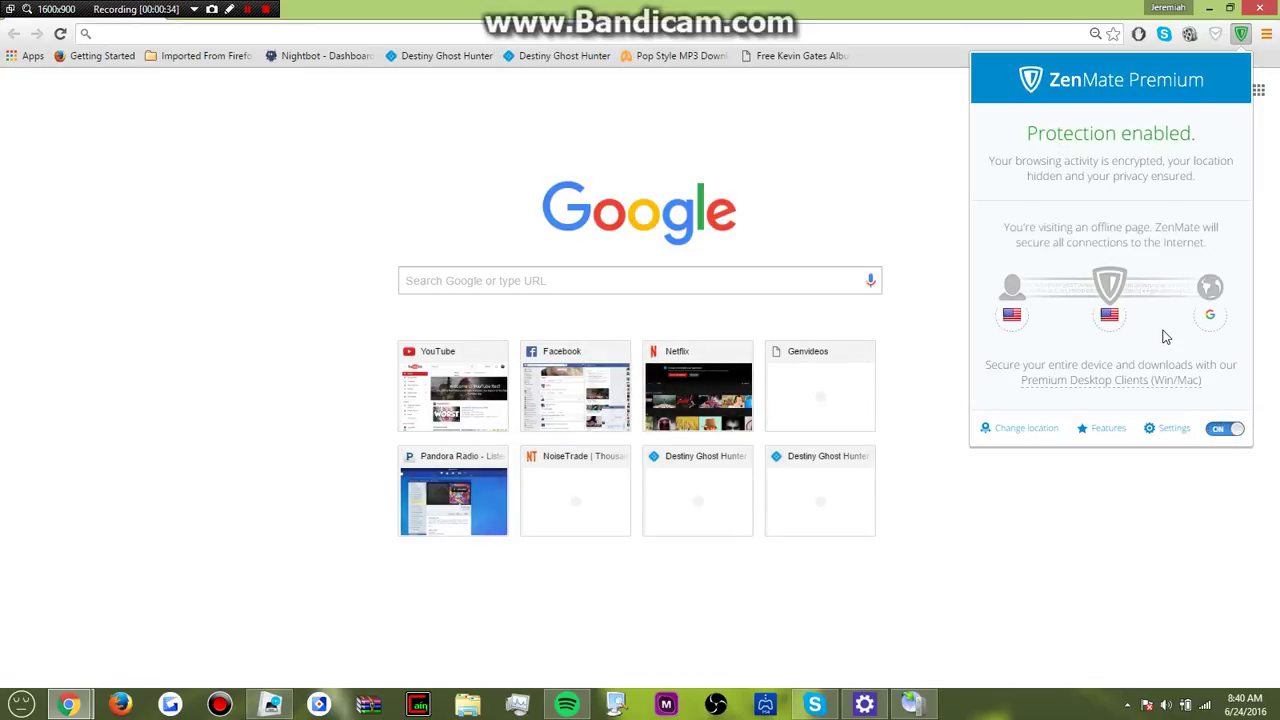
Review ZenMate's list of available connection locations and its premium features.
click(1112, 318)
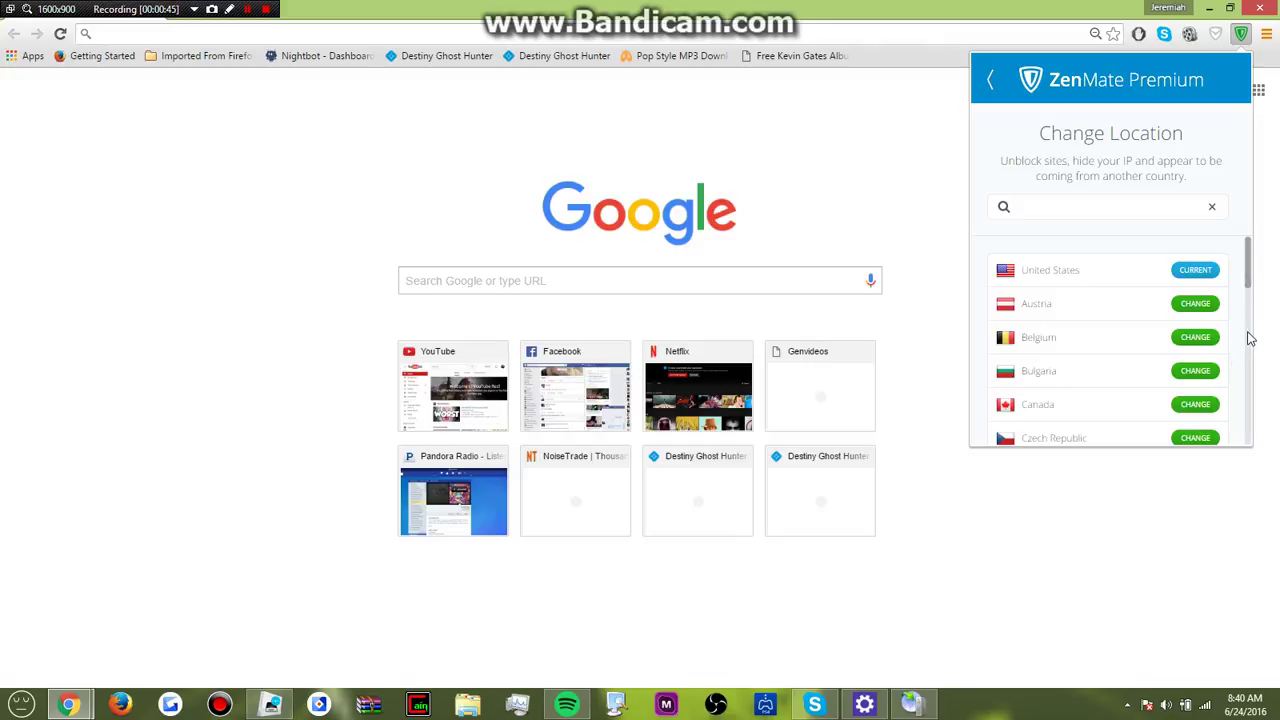
drag(1249, 286, 1252, 443)
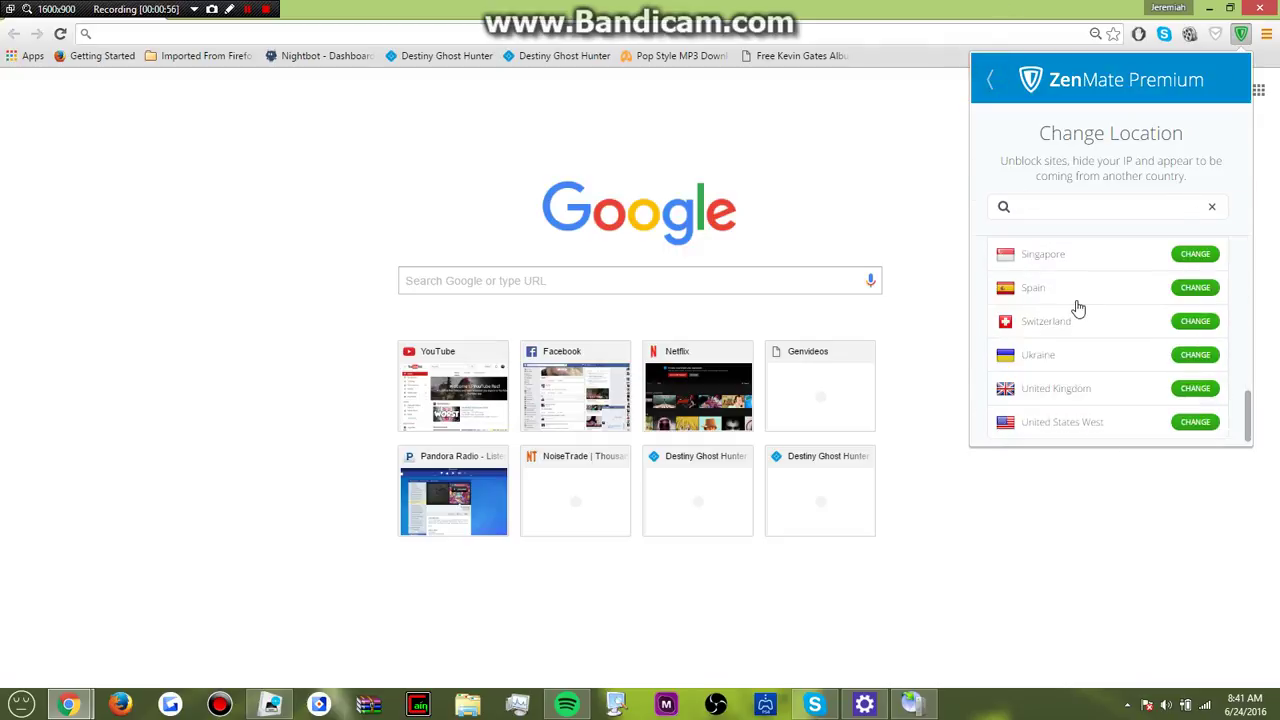
click(990, 79)
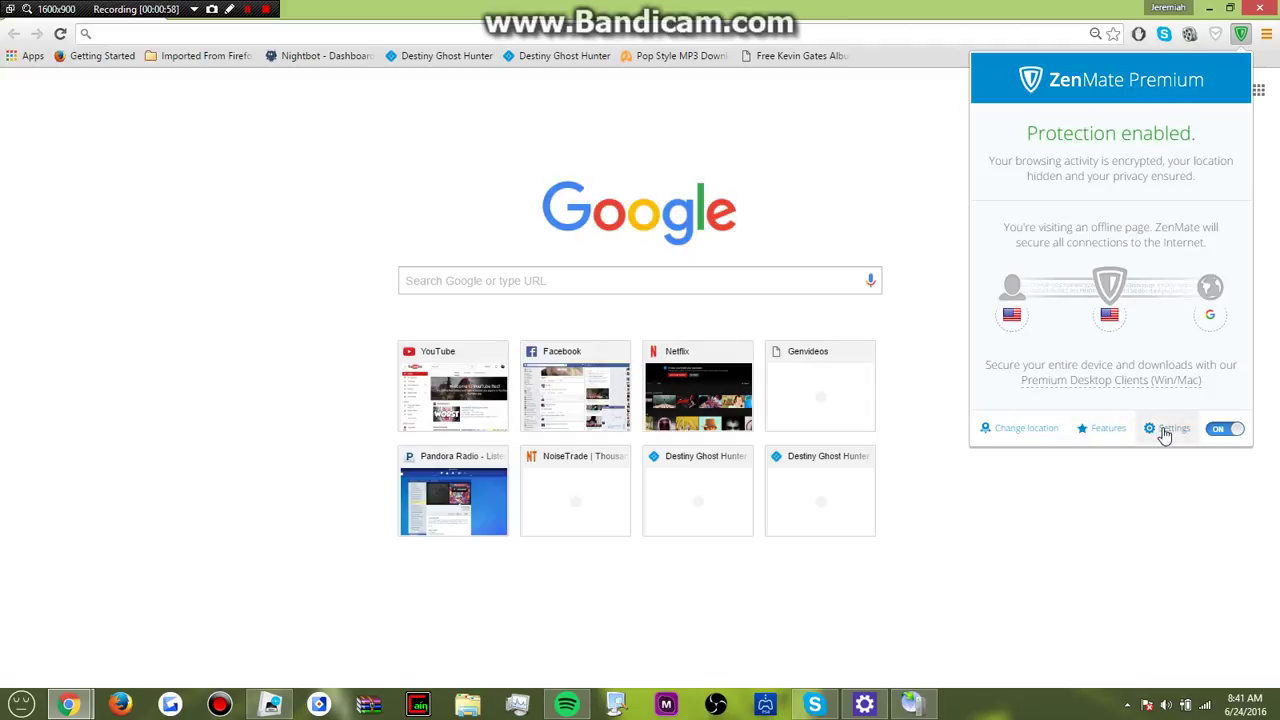
click(1045, 433)
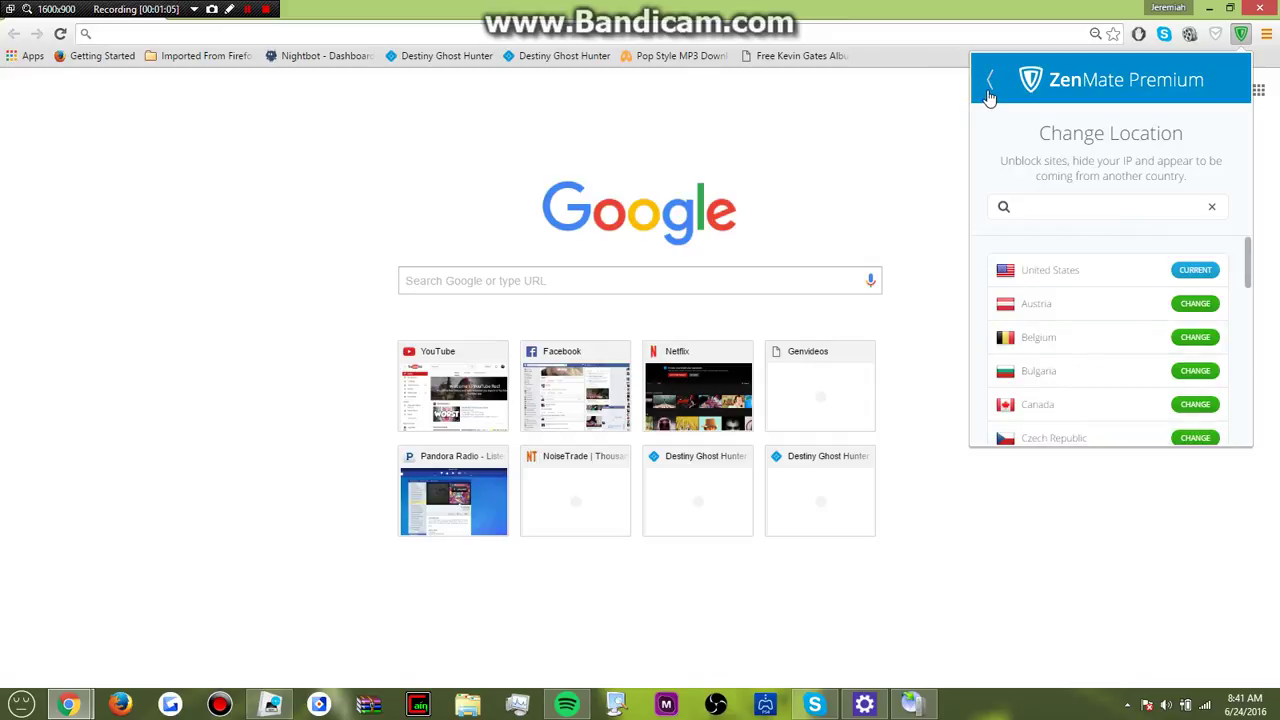
click(990, 80)
click(1102, 427)
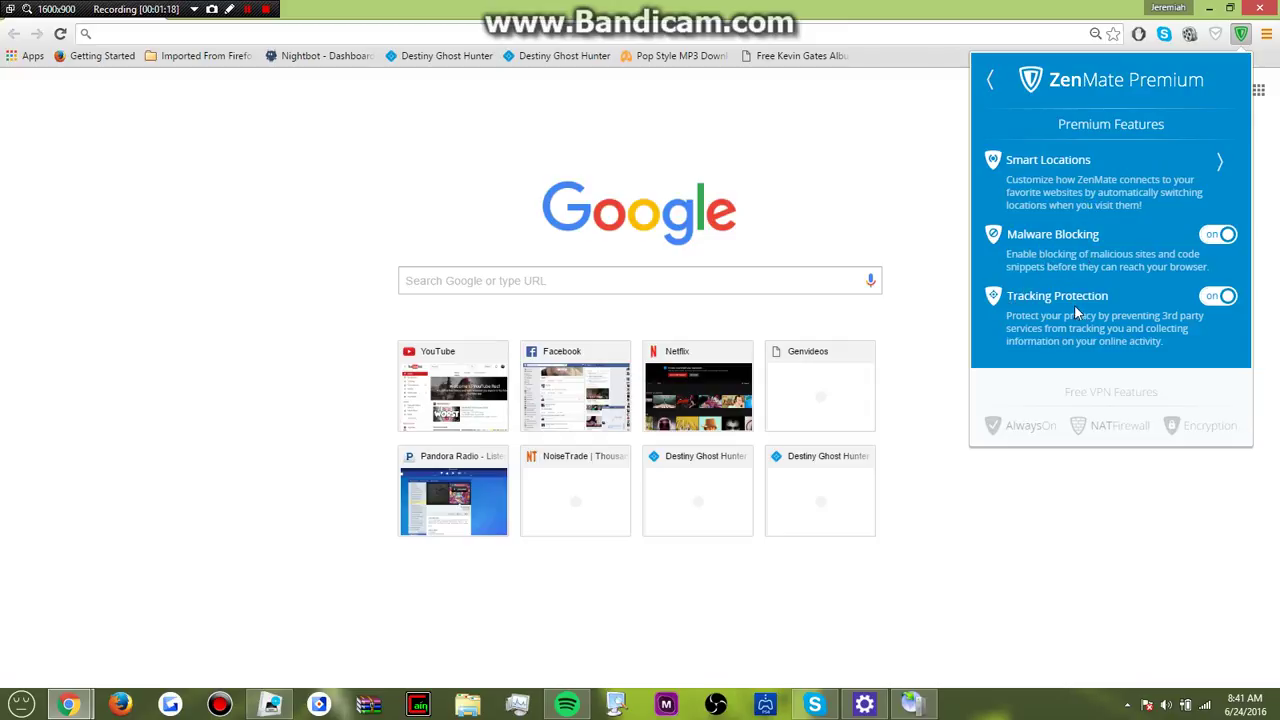
click(988, 78)
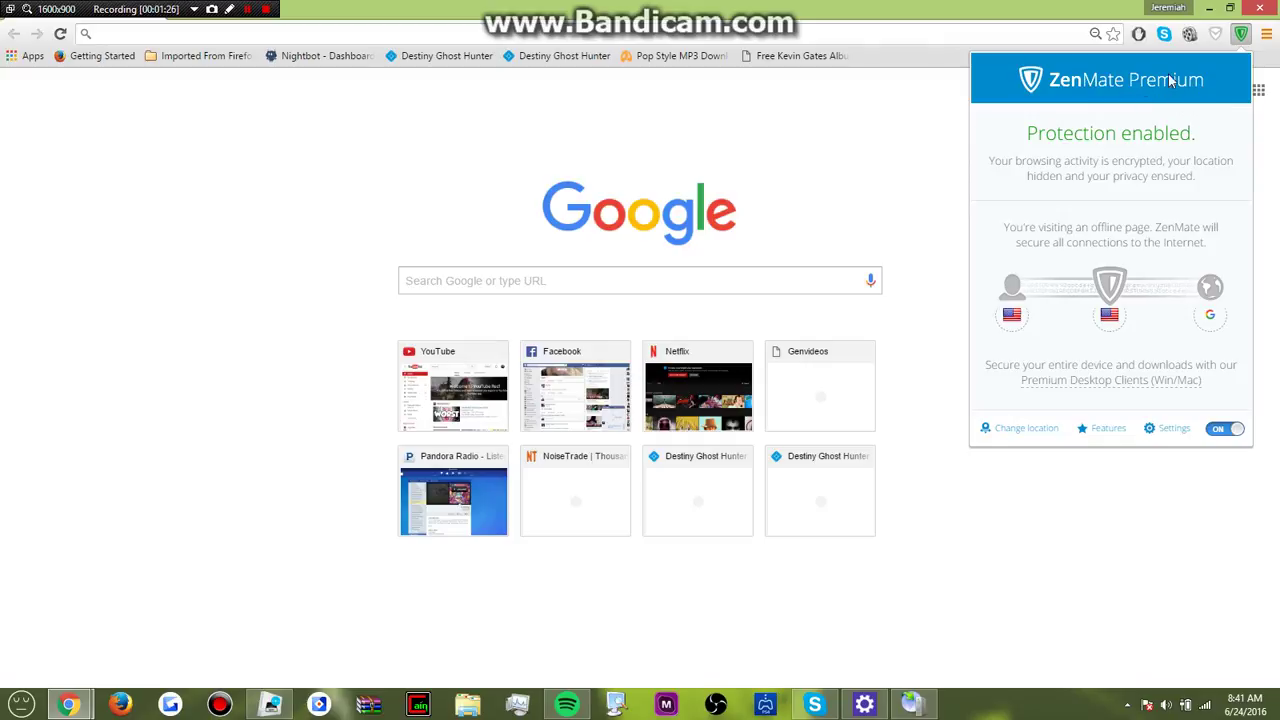
Change the ZenMate connection location to Austria and close the extension's popup.
click(1095, 490)
click(1110, 318)
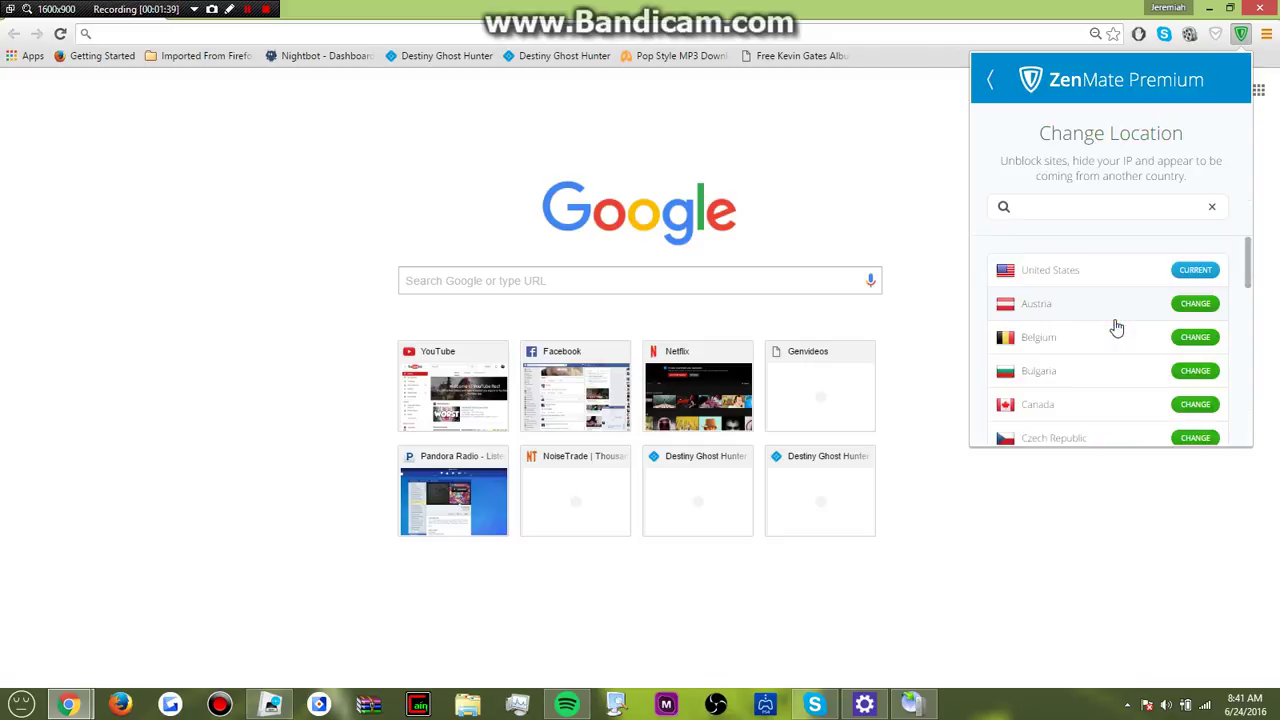
click(1205, 306)
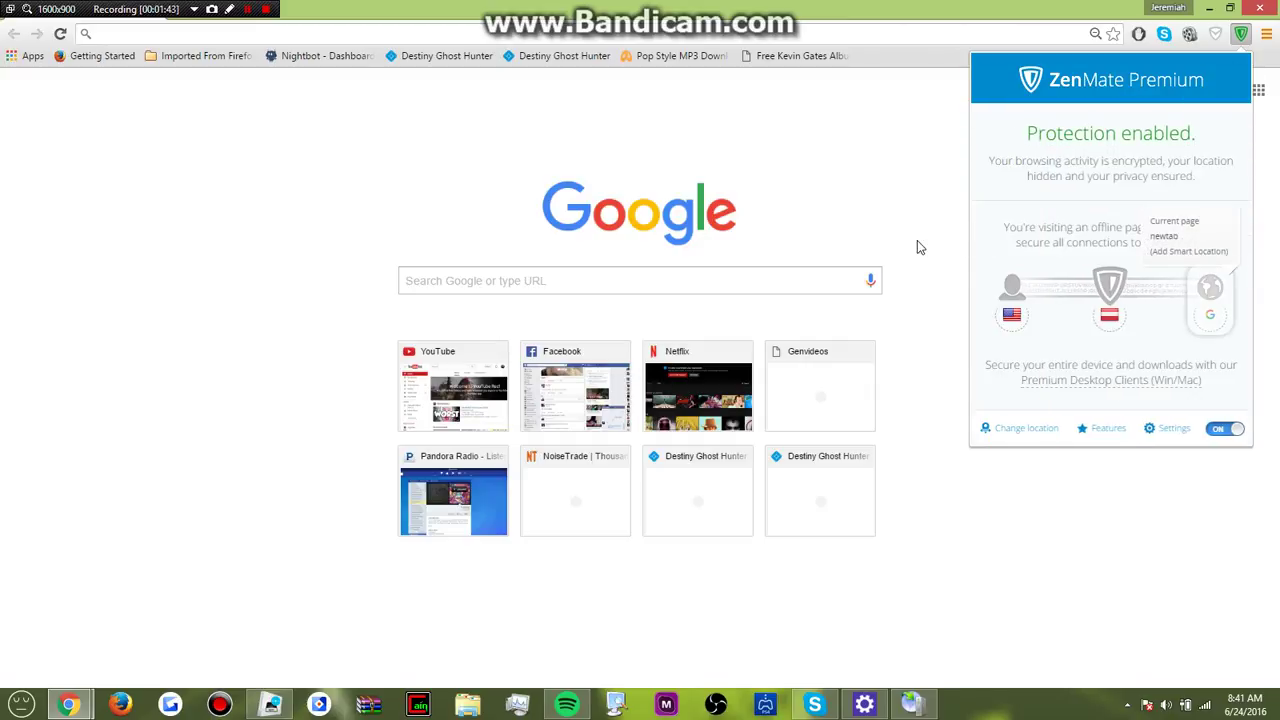
click(797, 89)
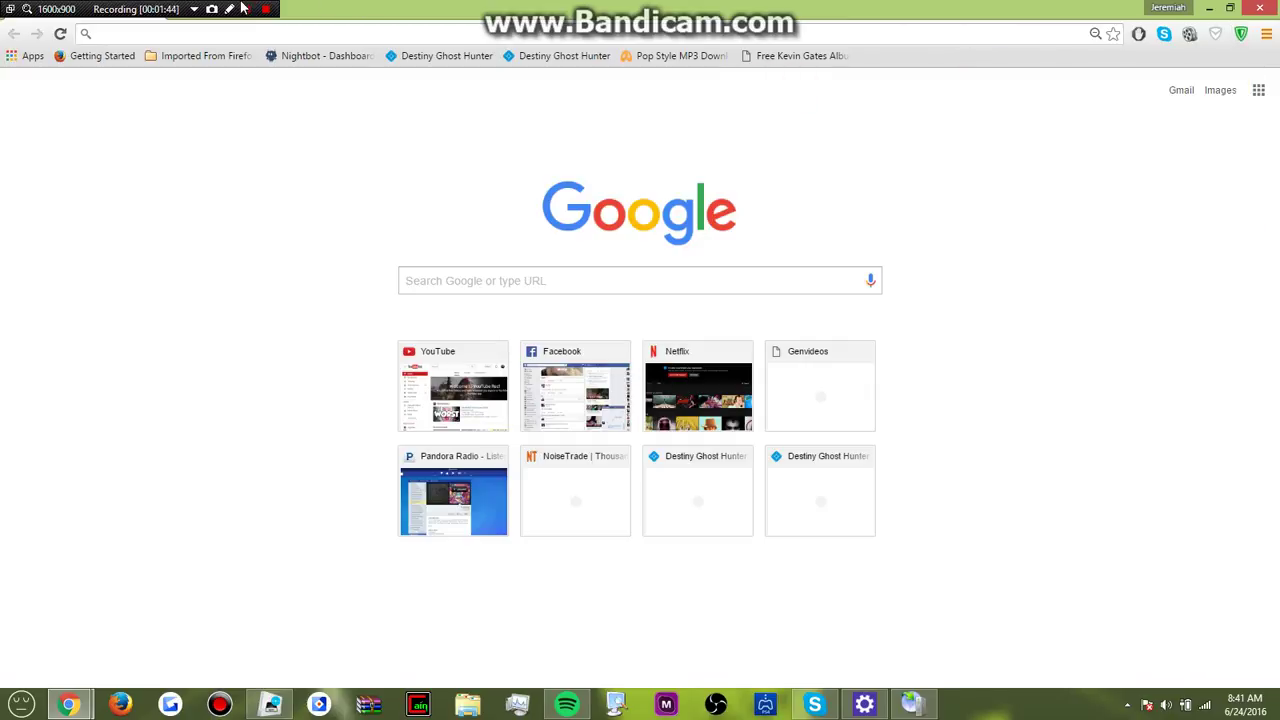
Search the web for "my ip" and examine the public IP address and the listed IP lookup sites.
click(180, 8)
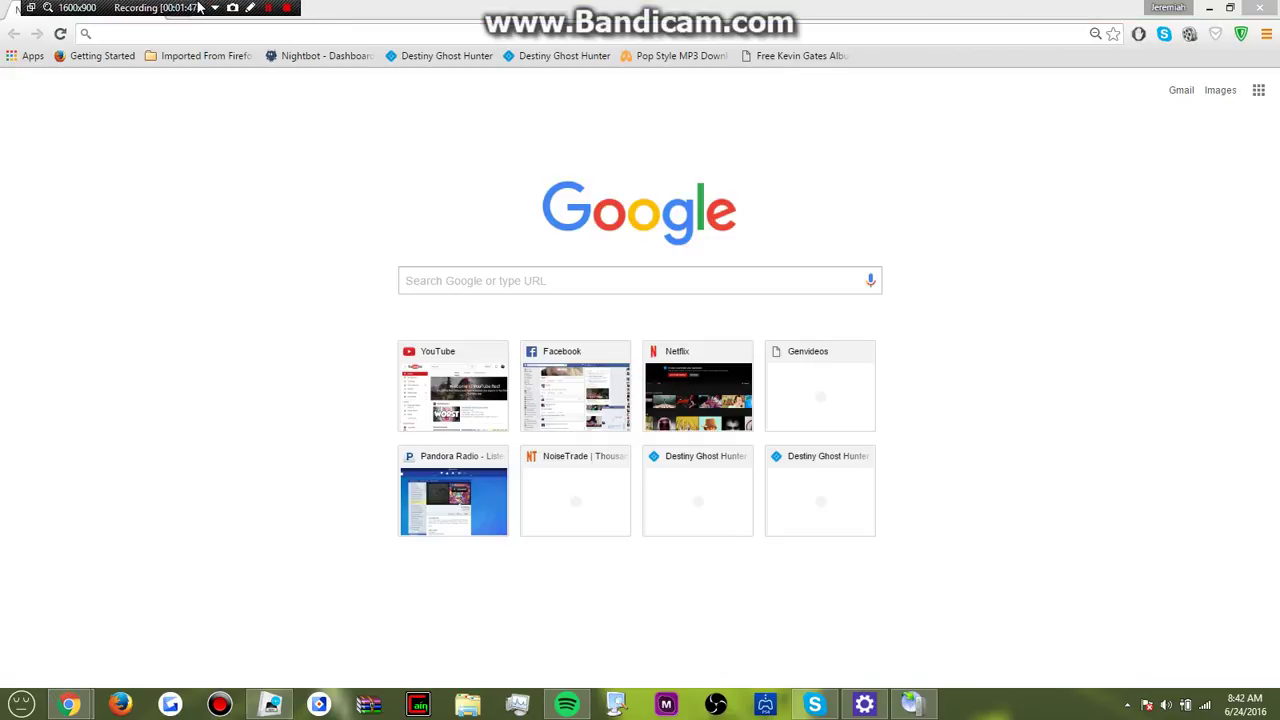
click(182, 34)
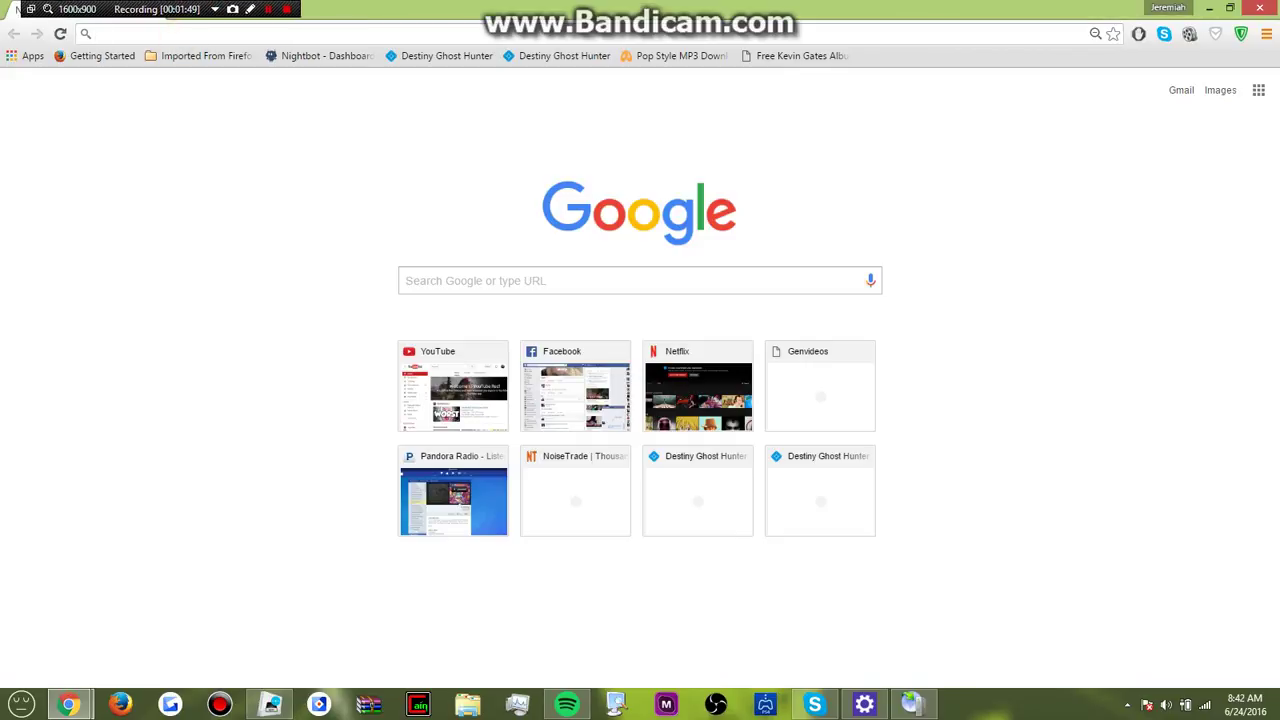
text(My ip)
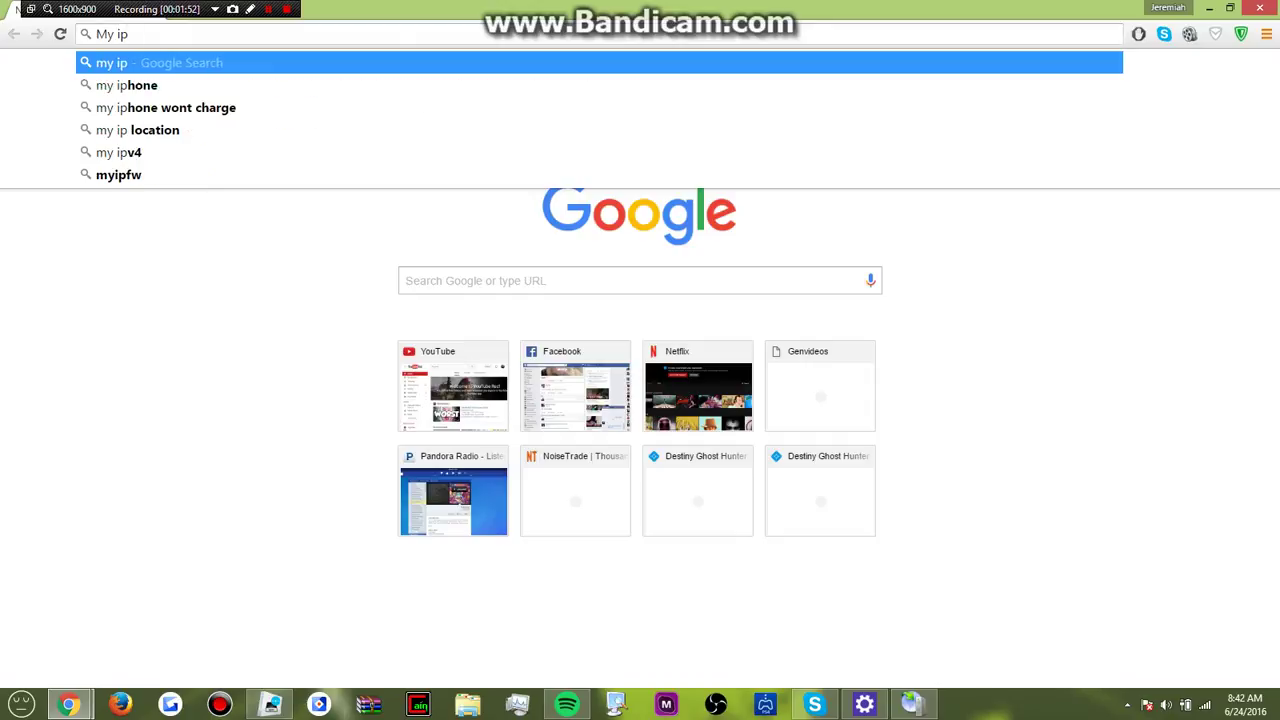
key(Return)
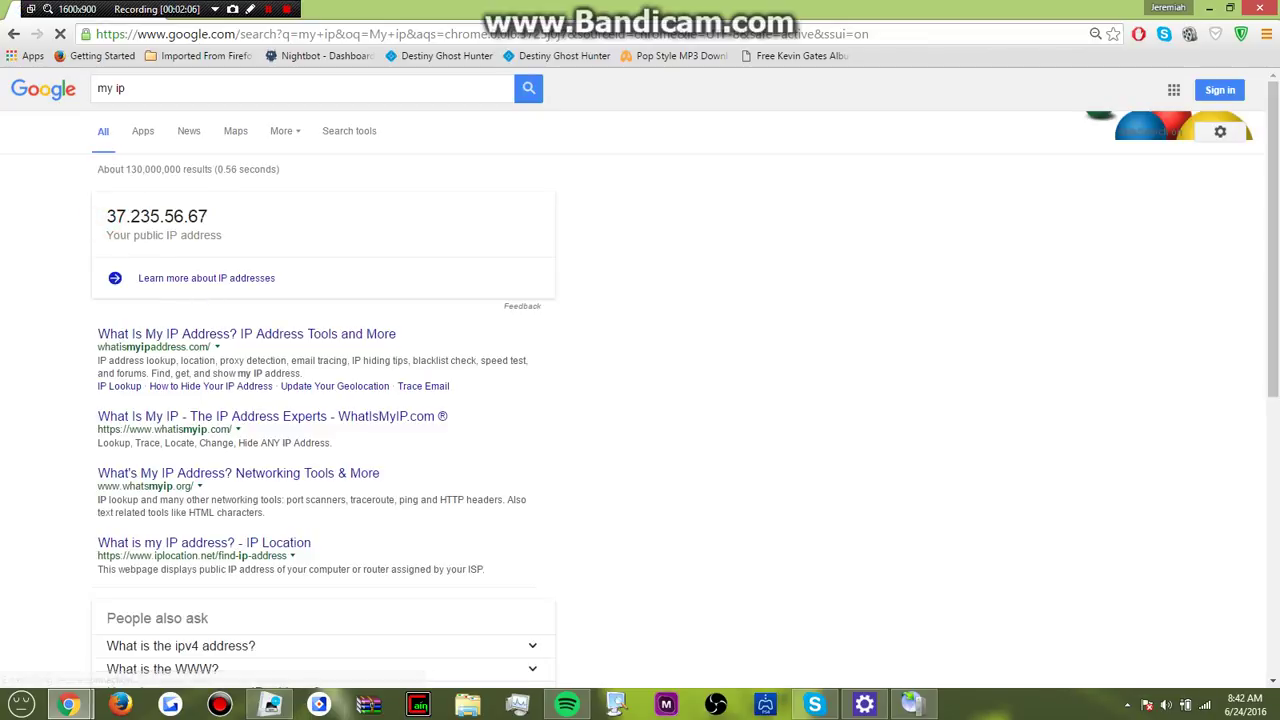
click(524, 348)
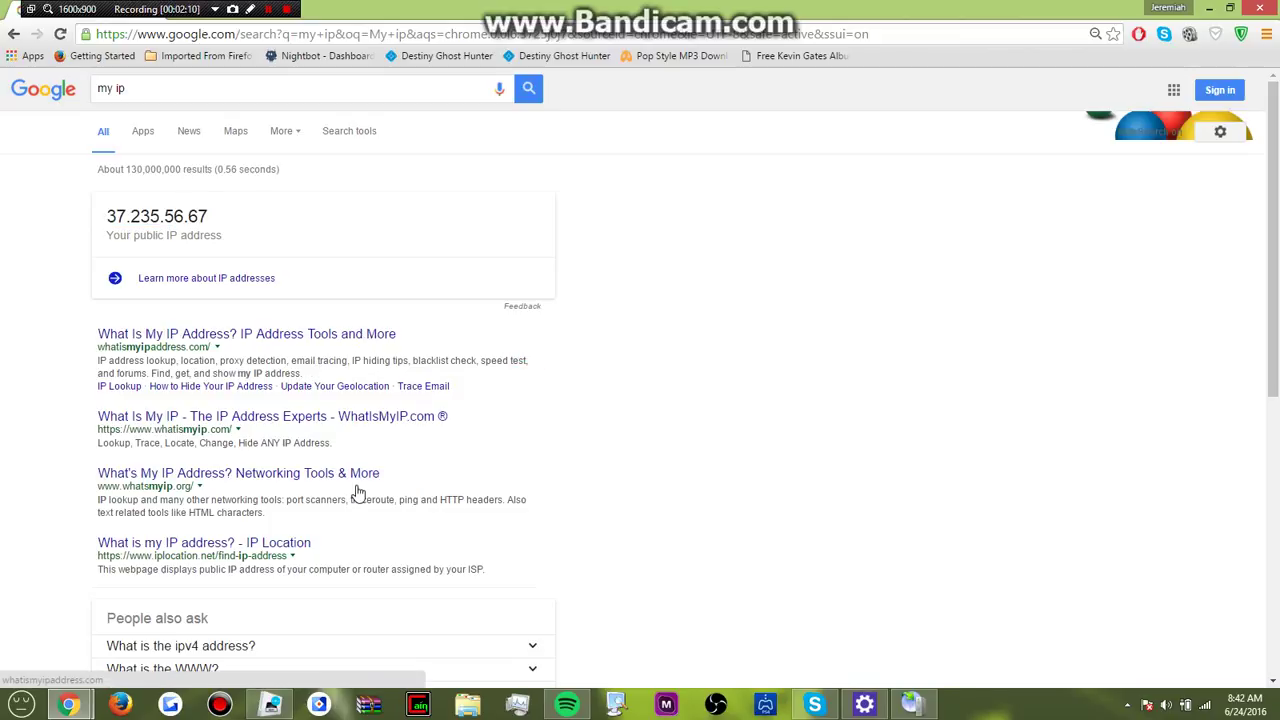
drag(1278, 195, 1277, 342)
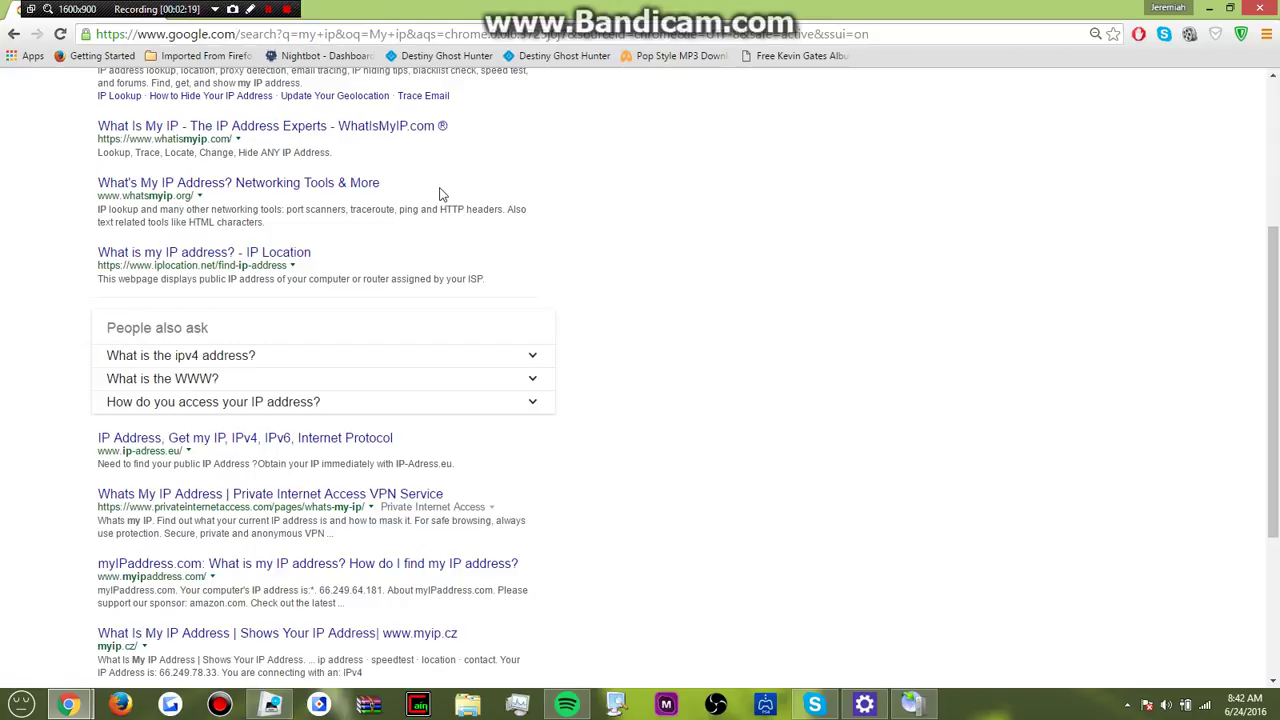
Check the IP address and host name on whatsmyip.org, then return to the search results.
click(357, 176)
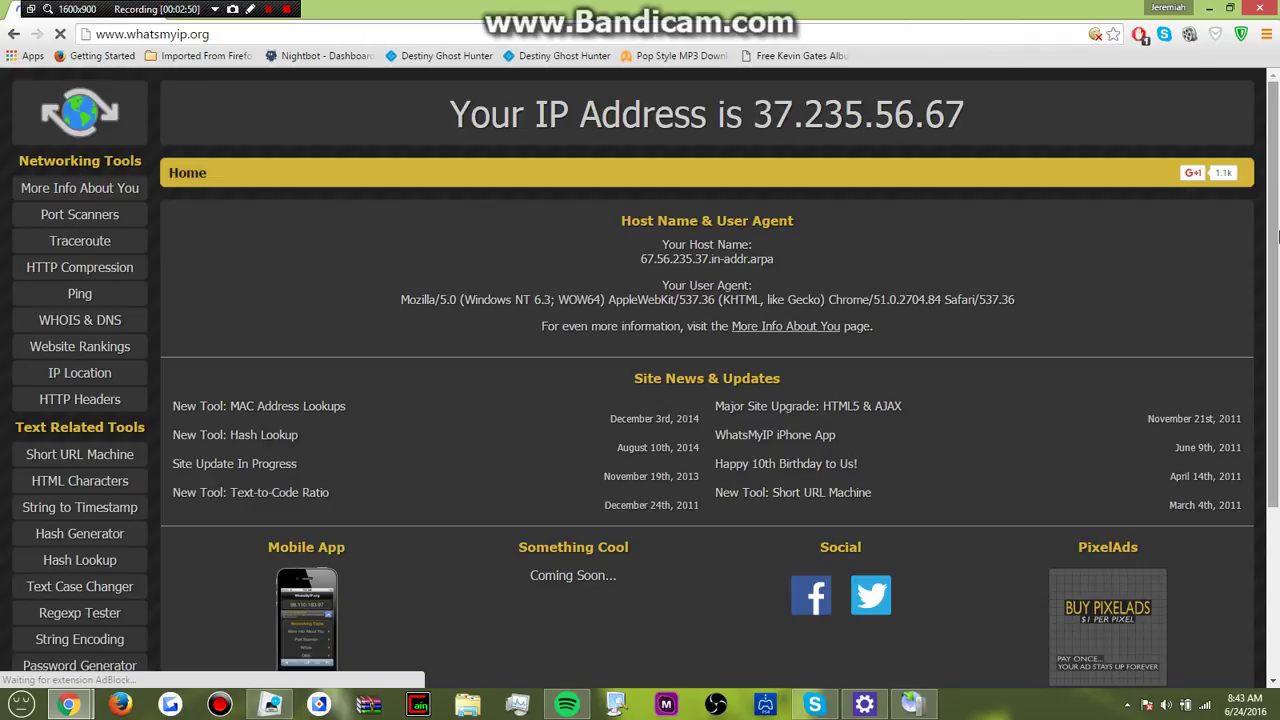
drag(1277, 237, 1277, 258)
scroll(1277, 282, down, 1)
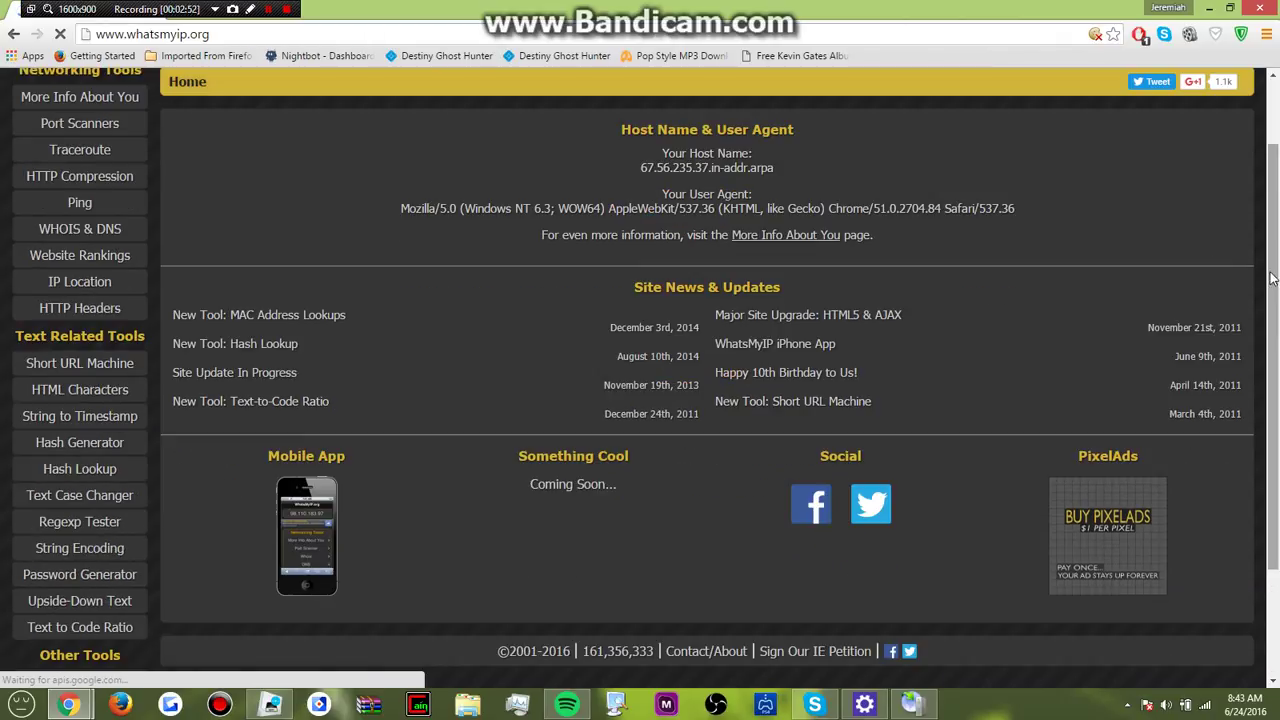
click(15, 35)
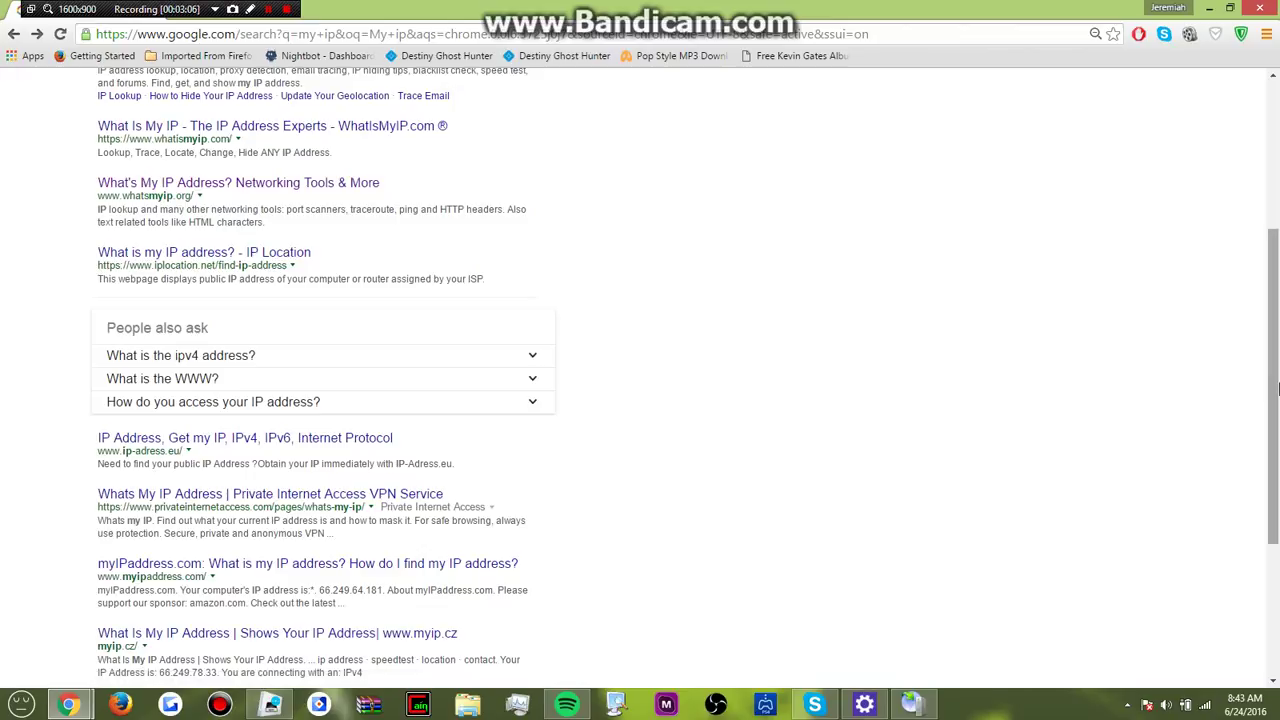
scroll(1278, 388, up, 3)
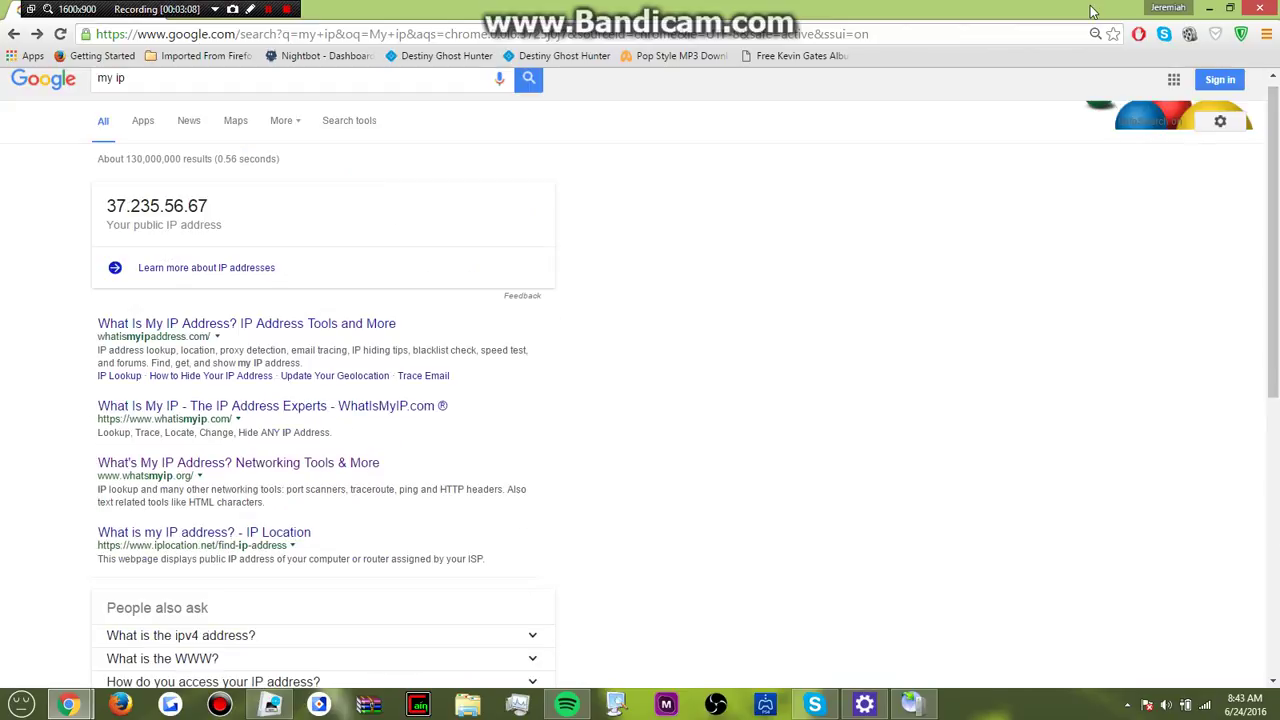
Replace the search query with "youtube" and open the YouTube site from the results.
click(366, 83)
double_click(119, 78)
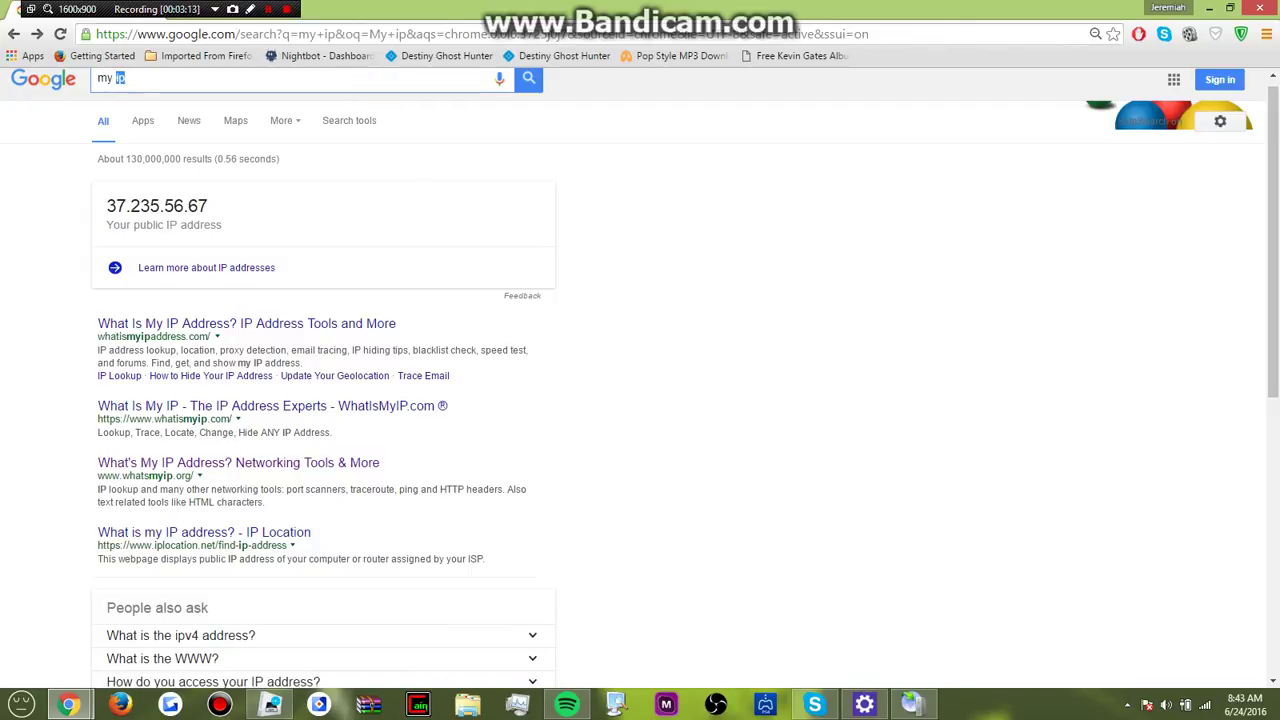
scroll(100, 80, up, 1)
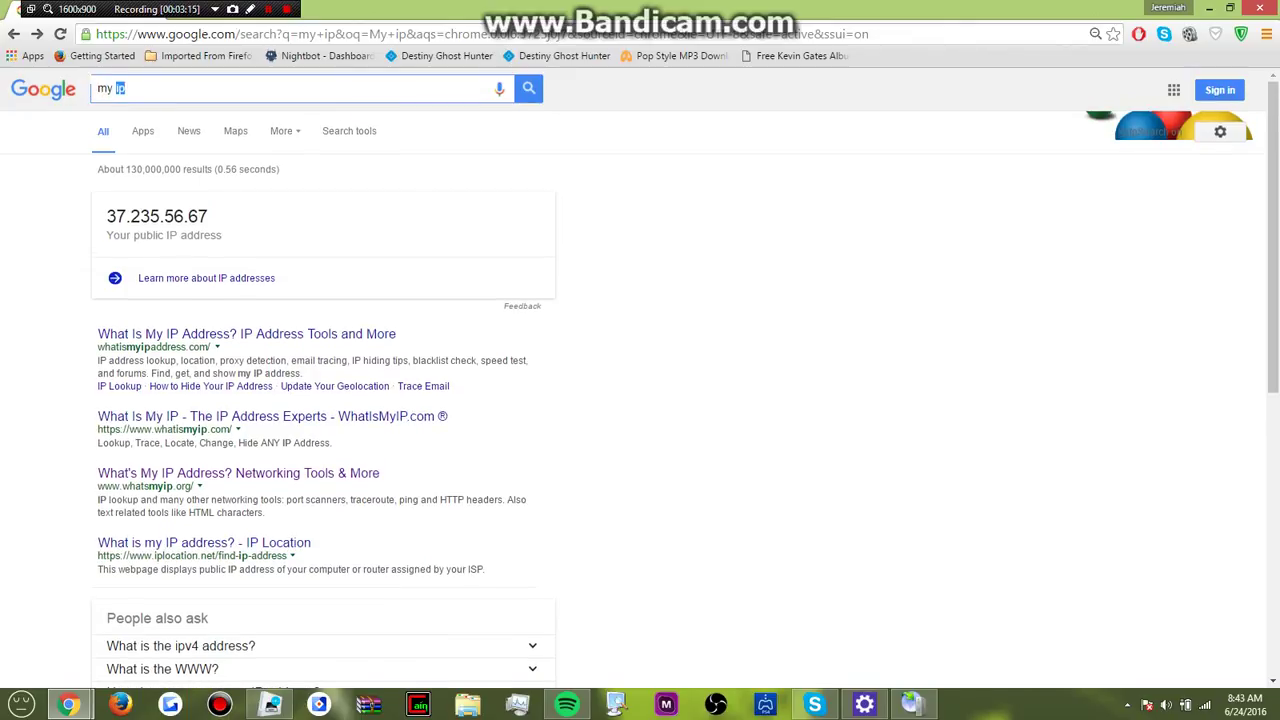
click(125, 88)
drag(125, 88, 97, 88)
text(yo)
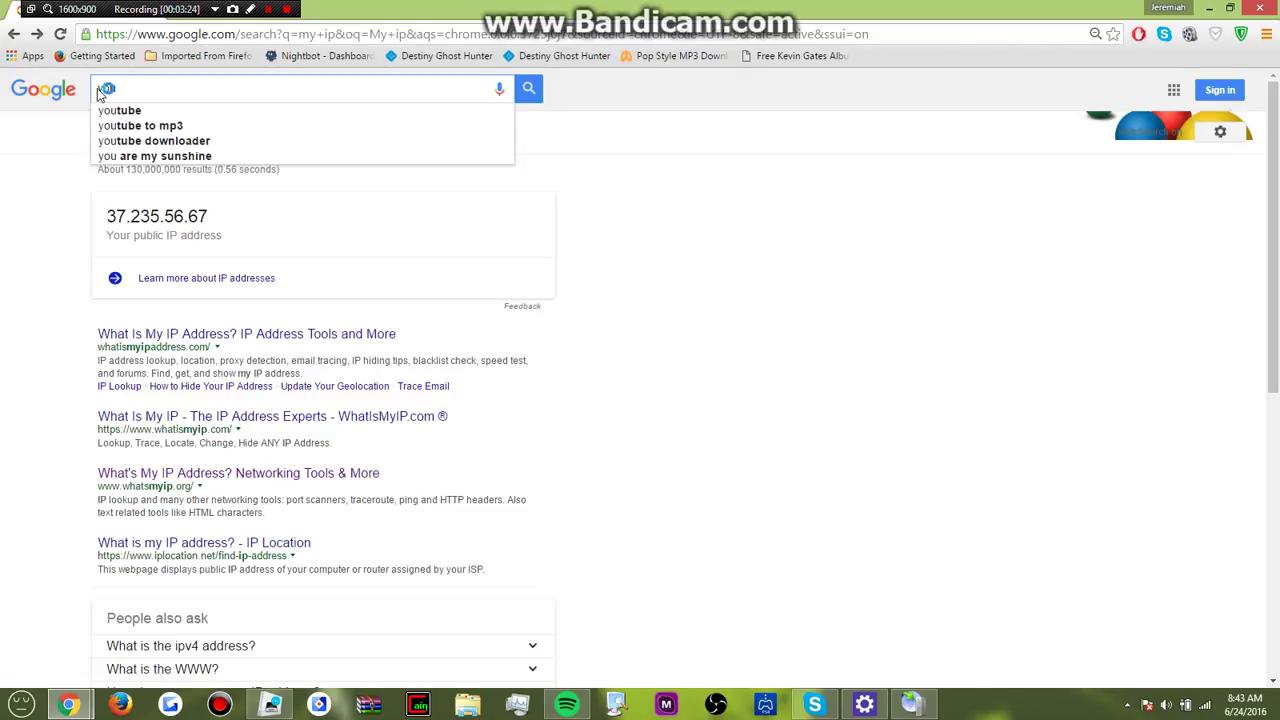
text(utube)
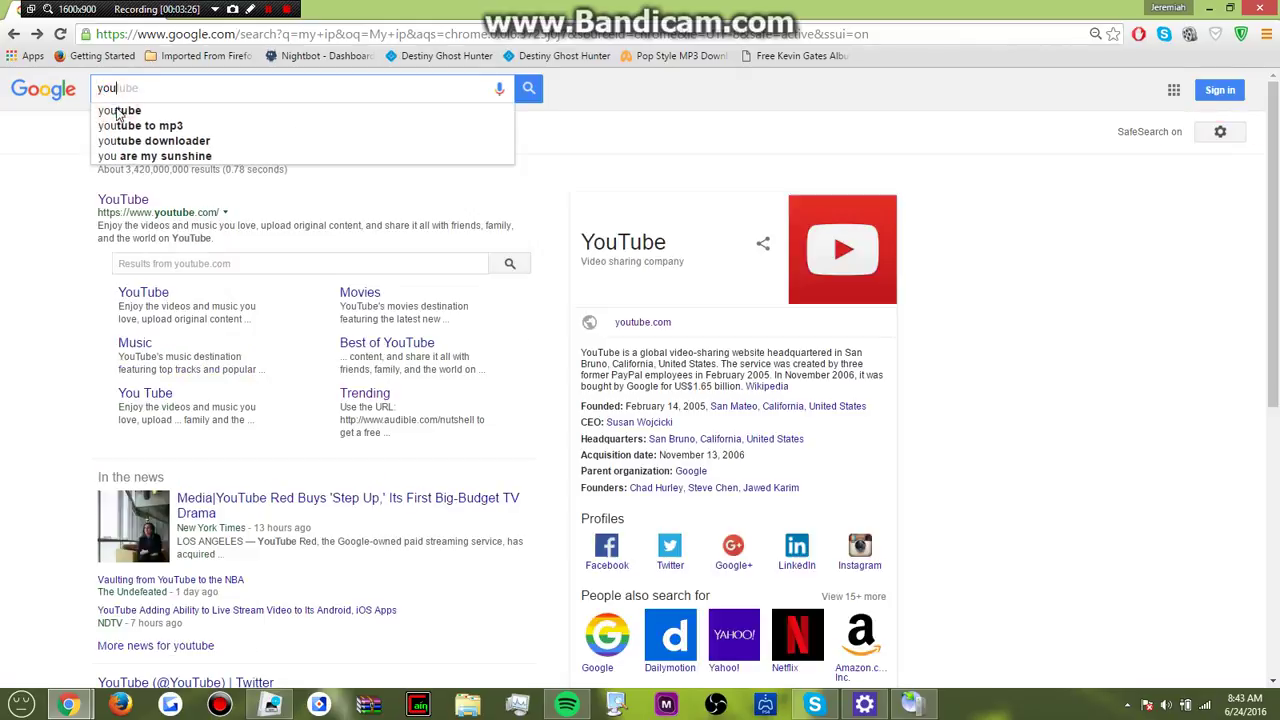
click(118, 111)
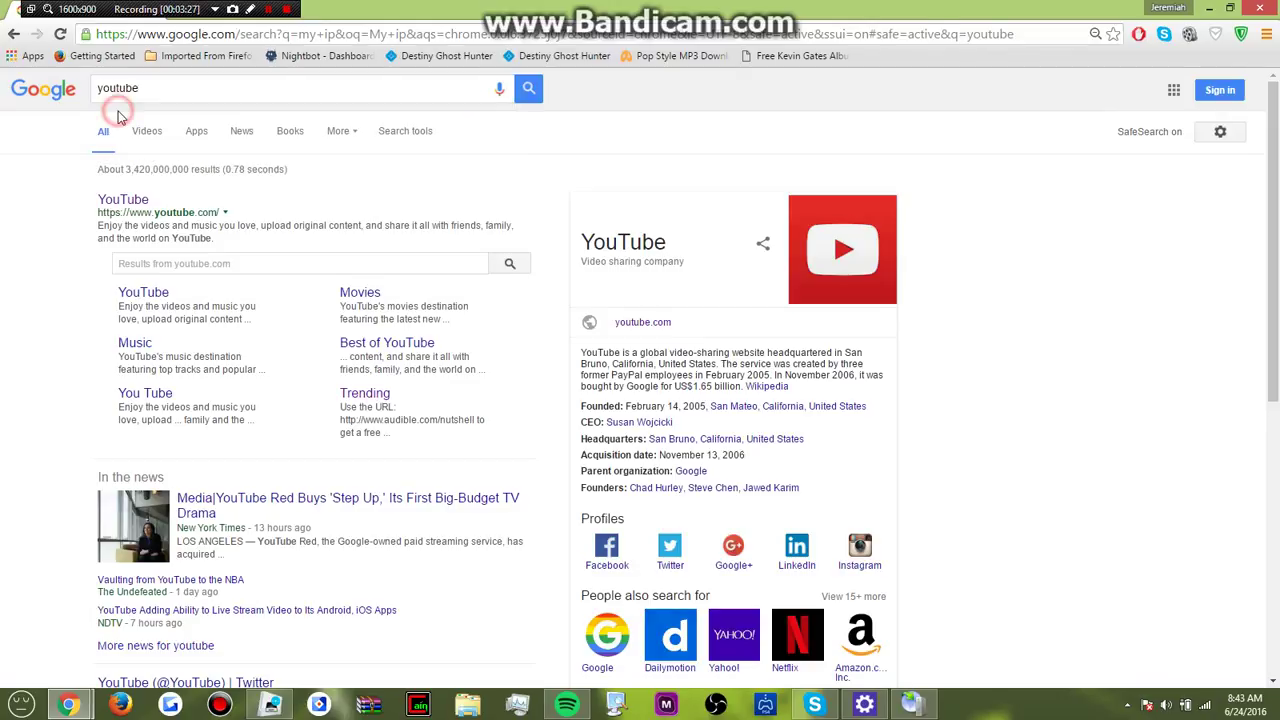
click(121, 206)
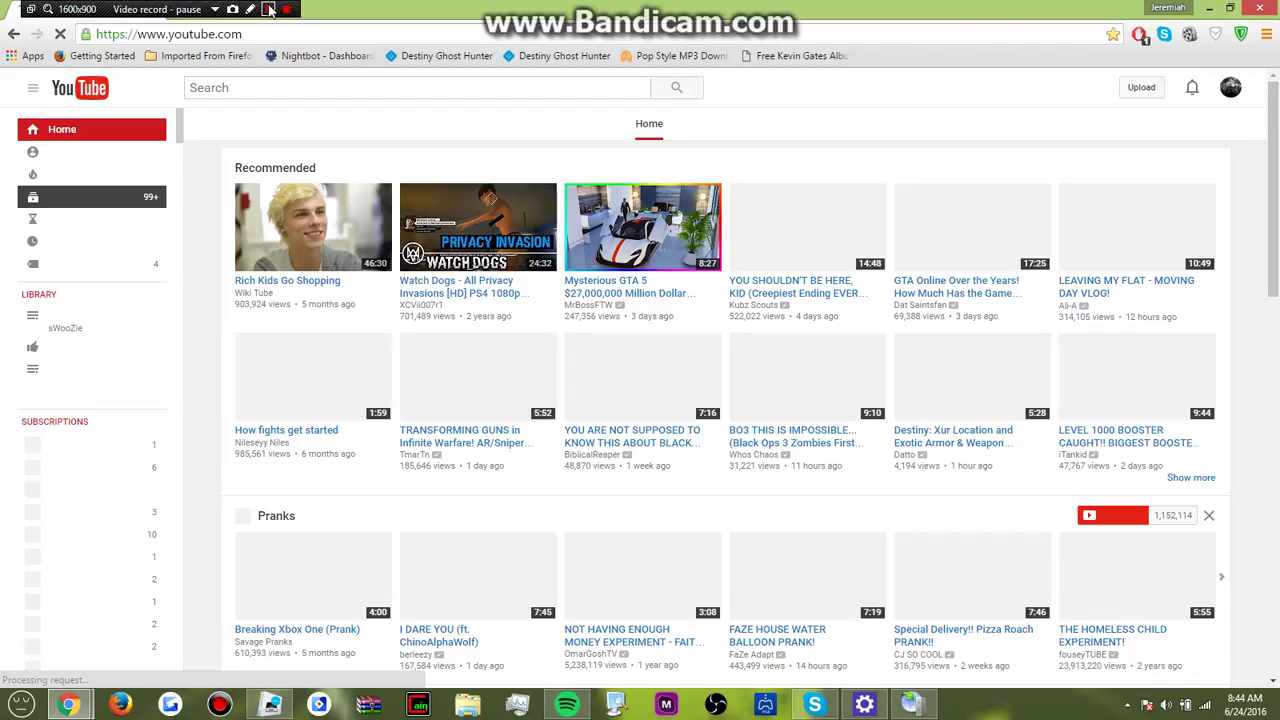
click(268, 9)
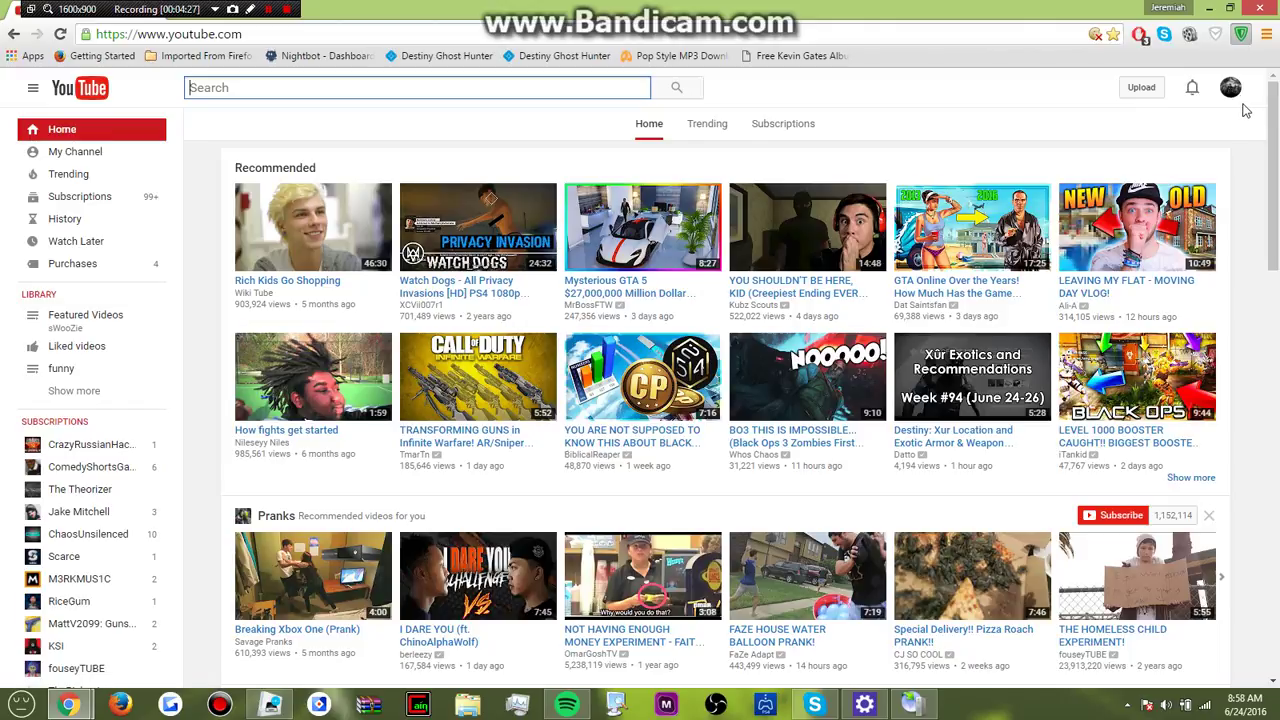
Switch the ZenMate location to Canada and reload the YouTube home page.
click(1241, 34)
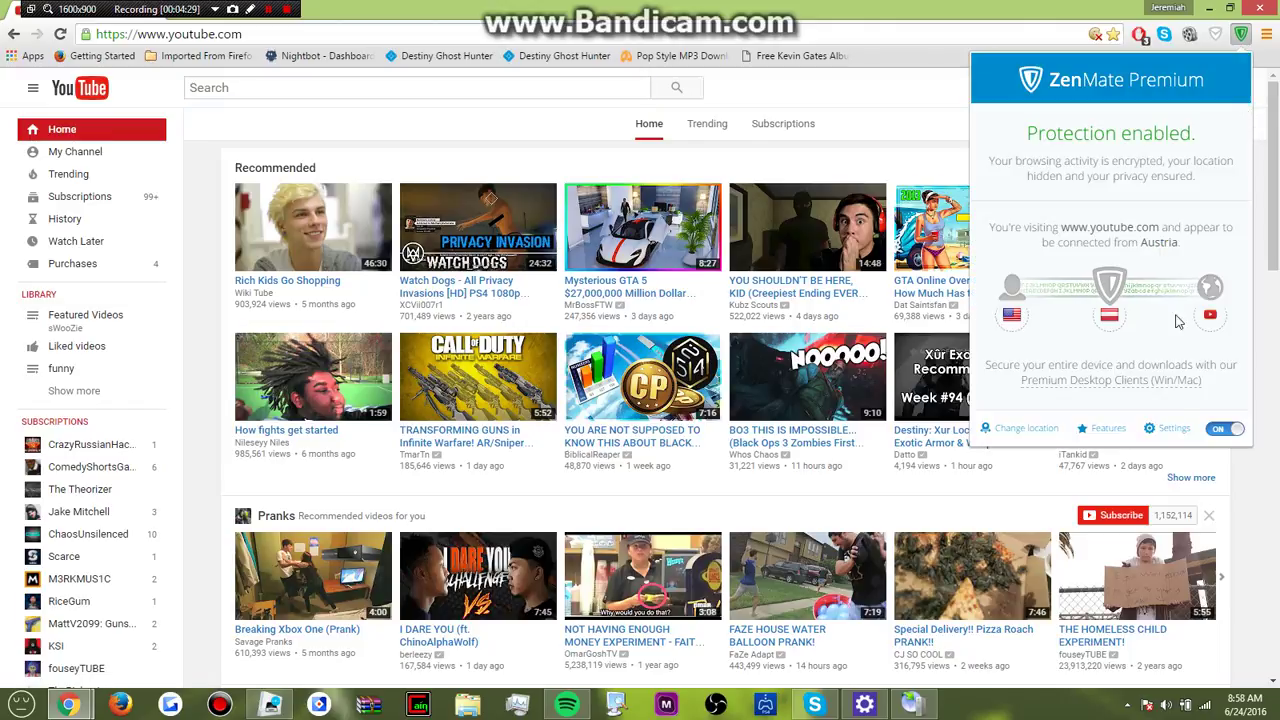
click(1109, 315)
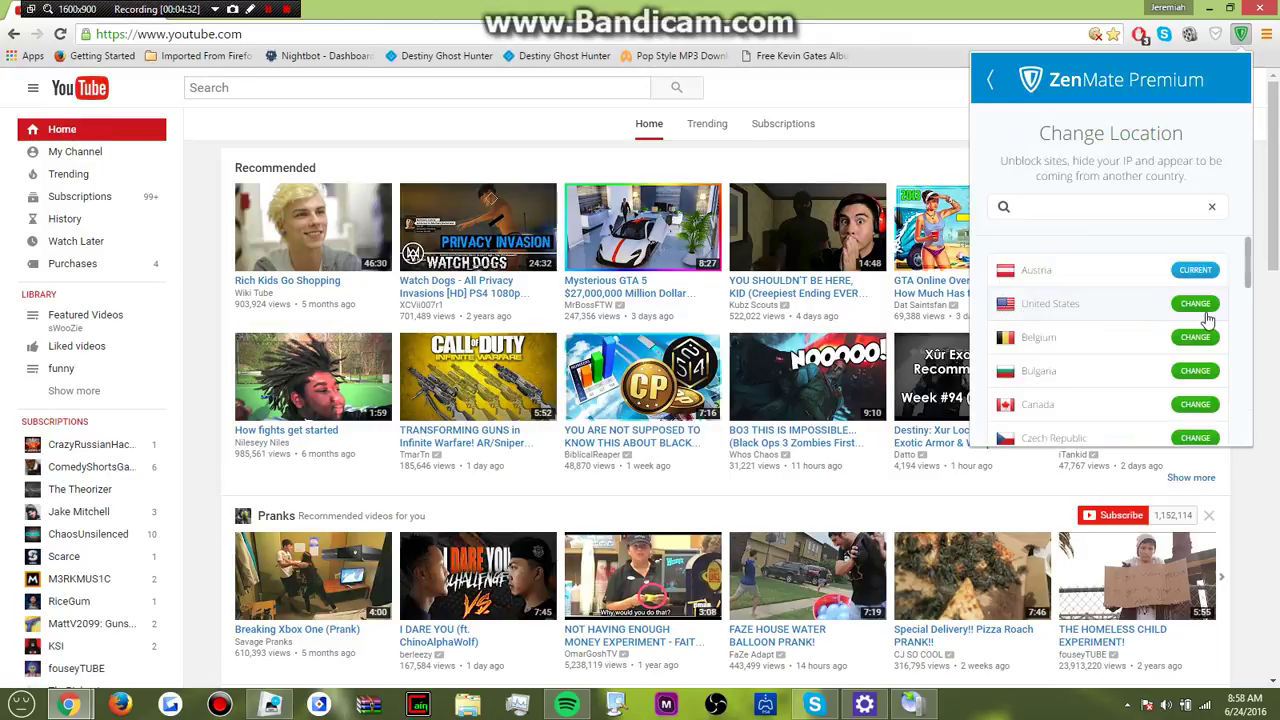
click(1196, 403)
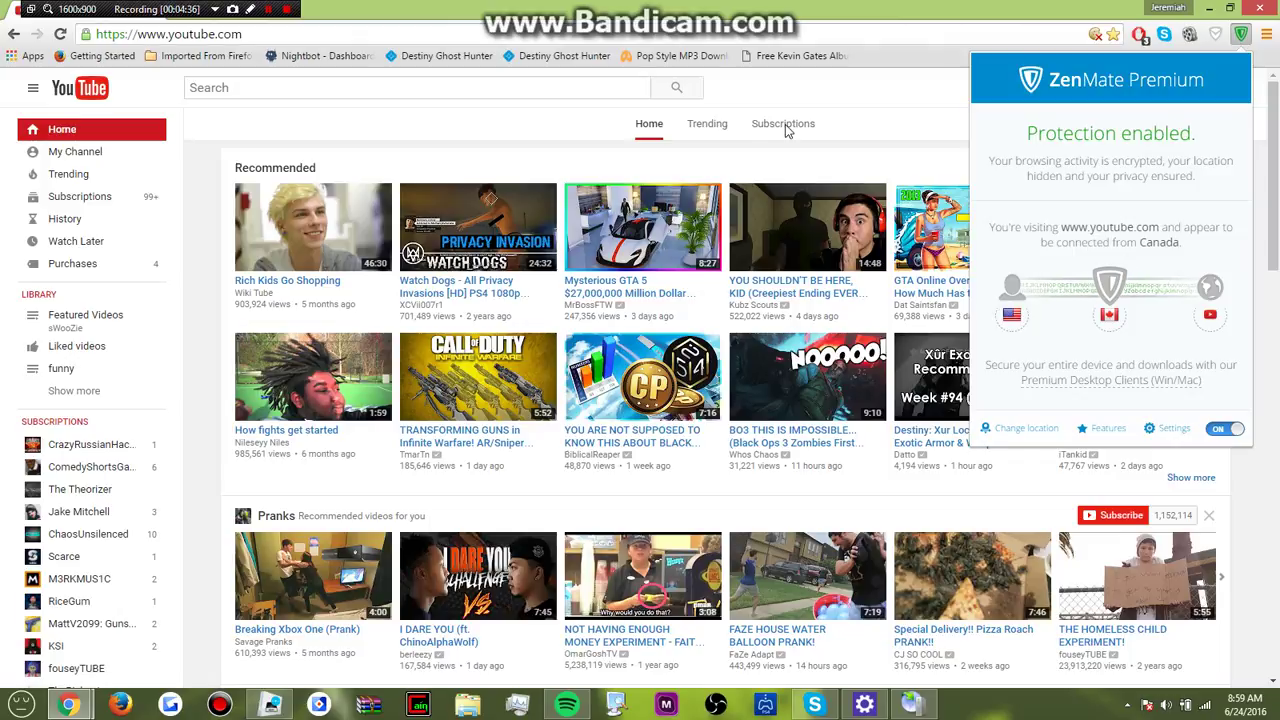
click(875, 128)
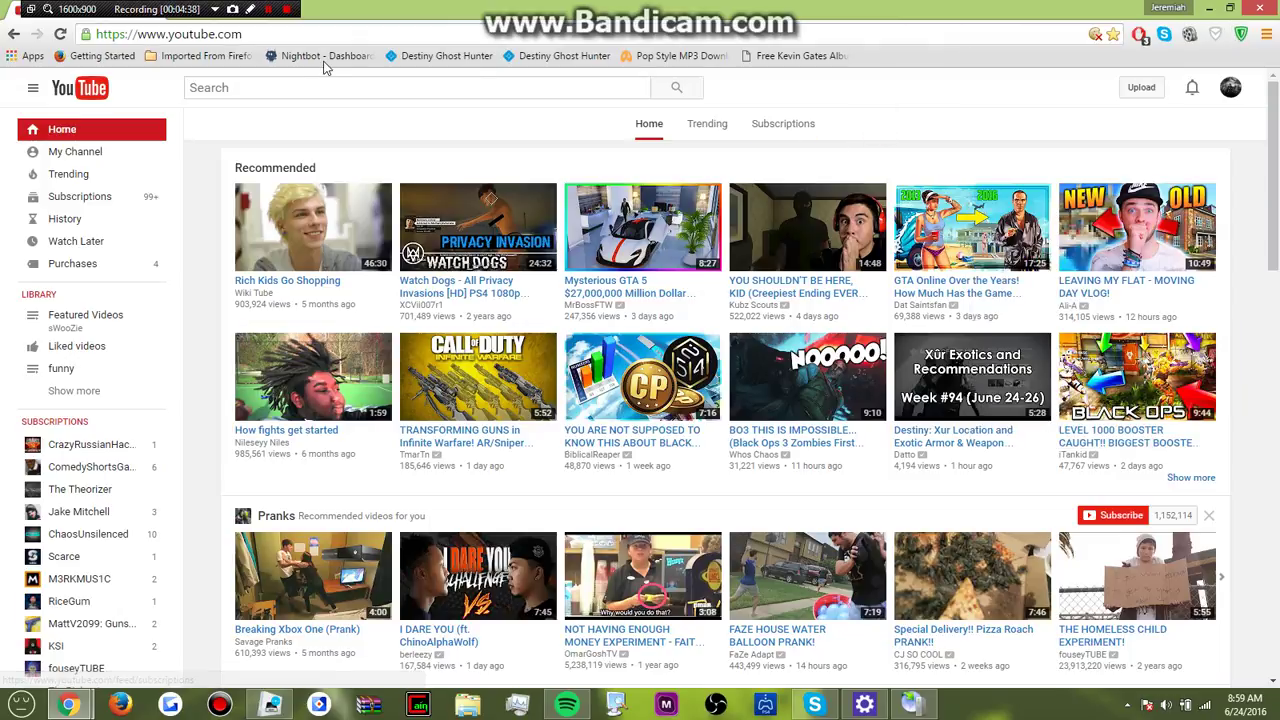
click(61, 35)
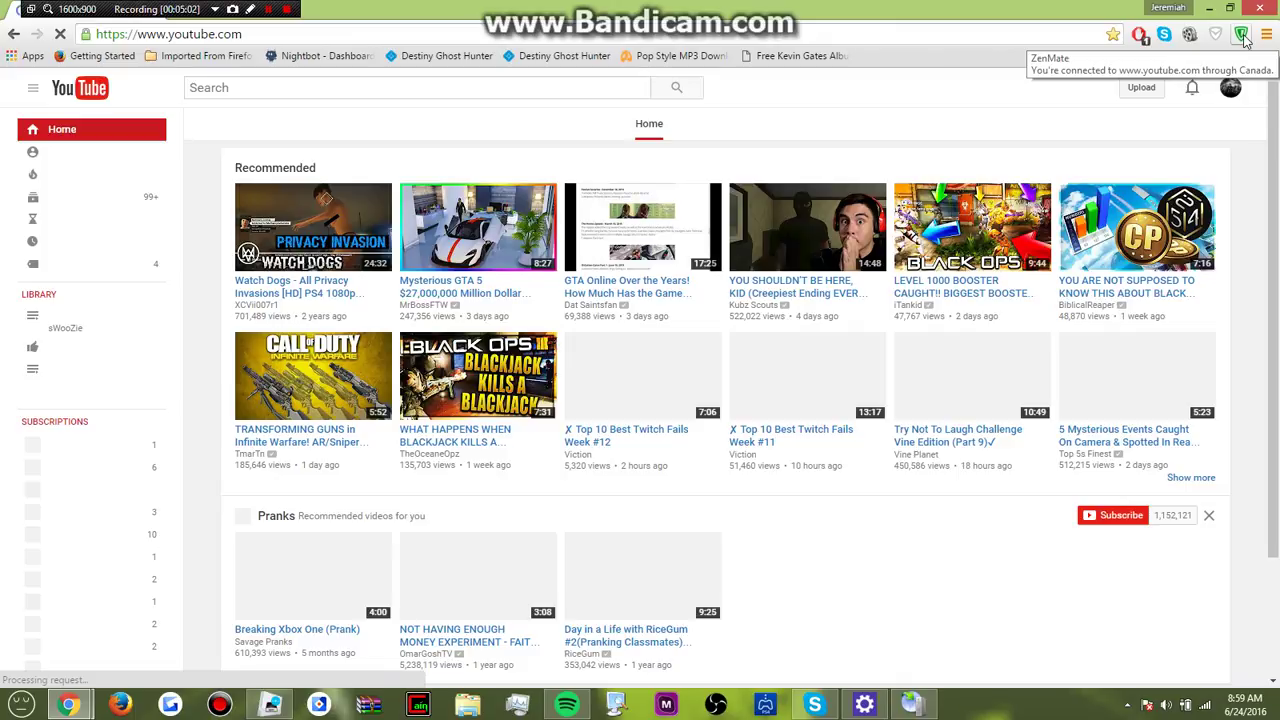
right_click(1242, 36)
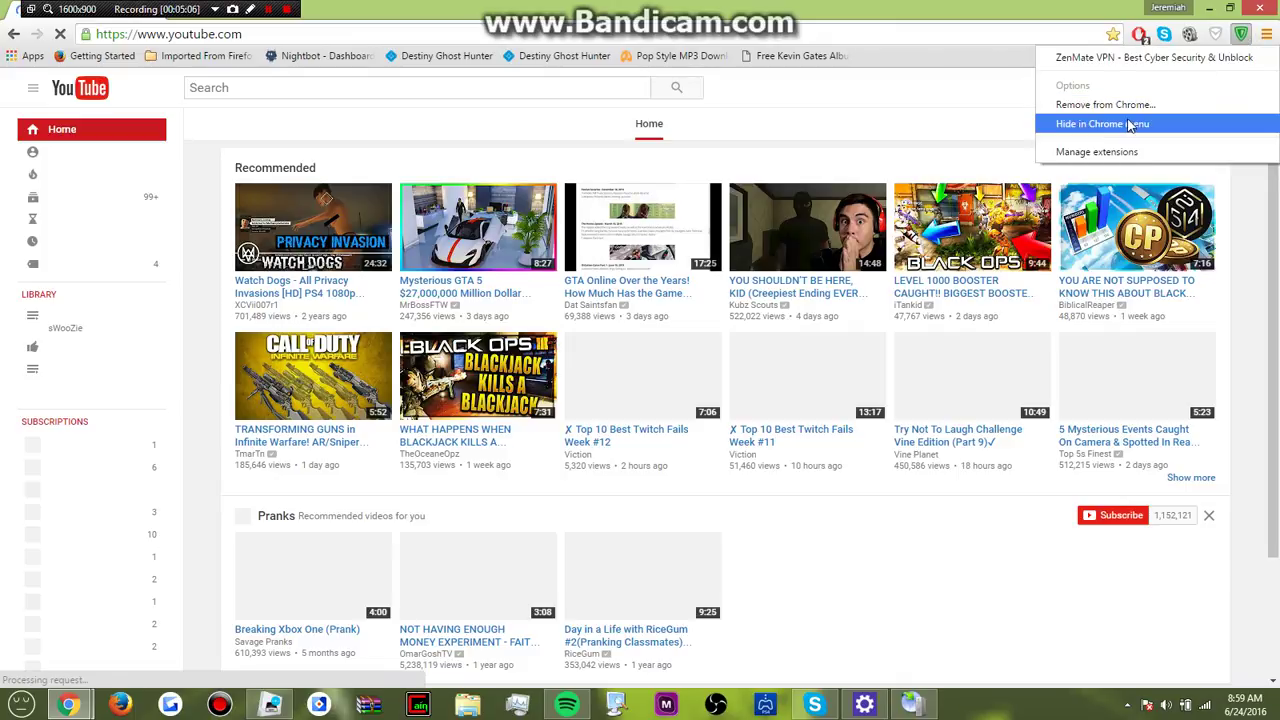
click(995, 94)
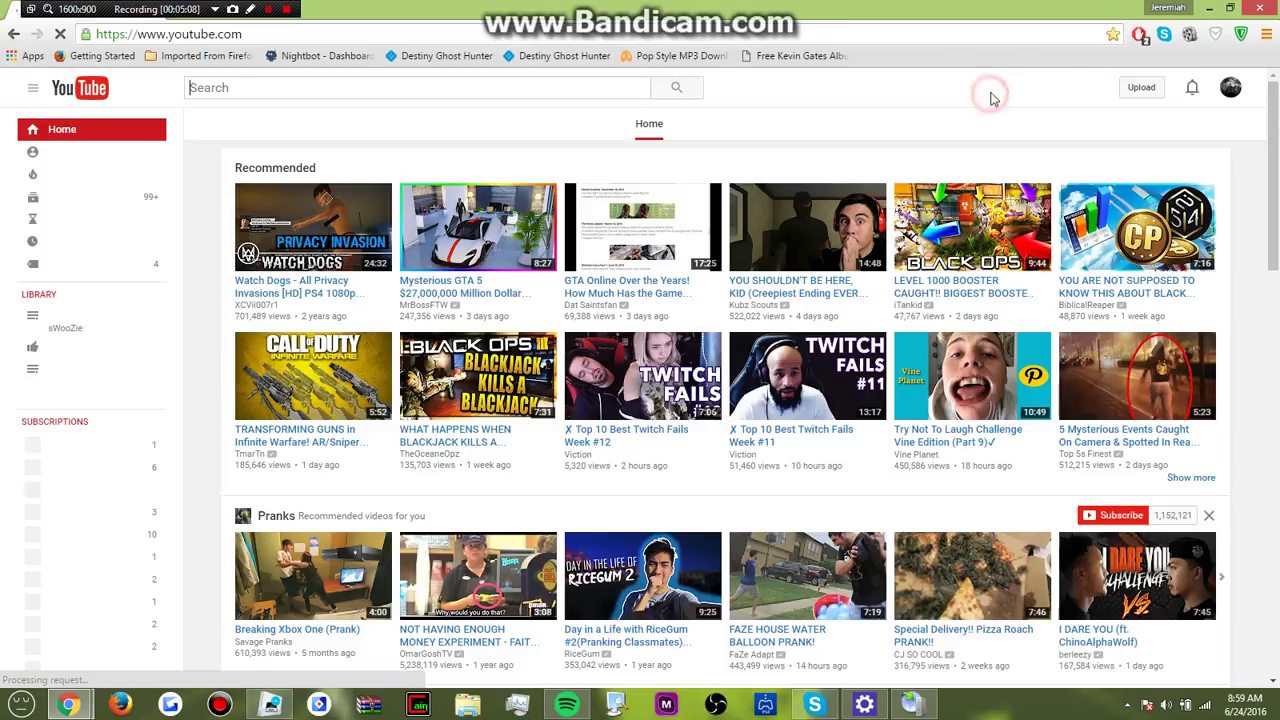
click(1266, 34)
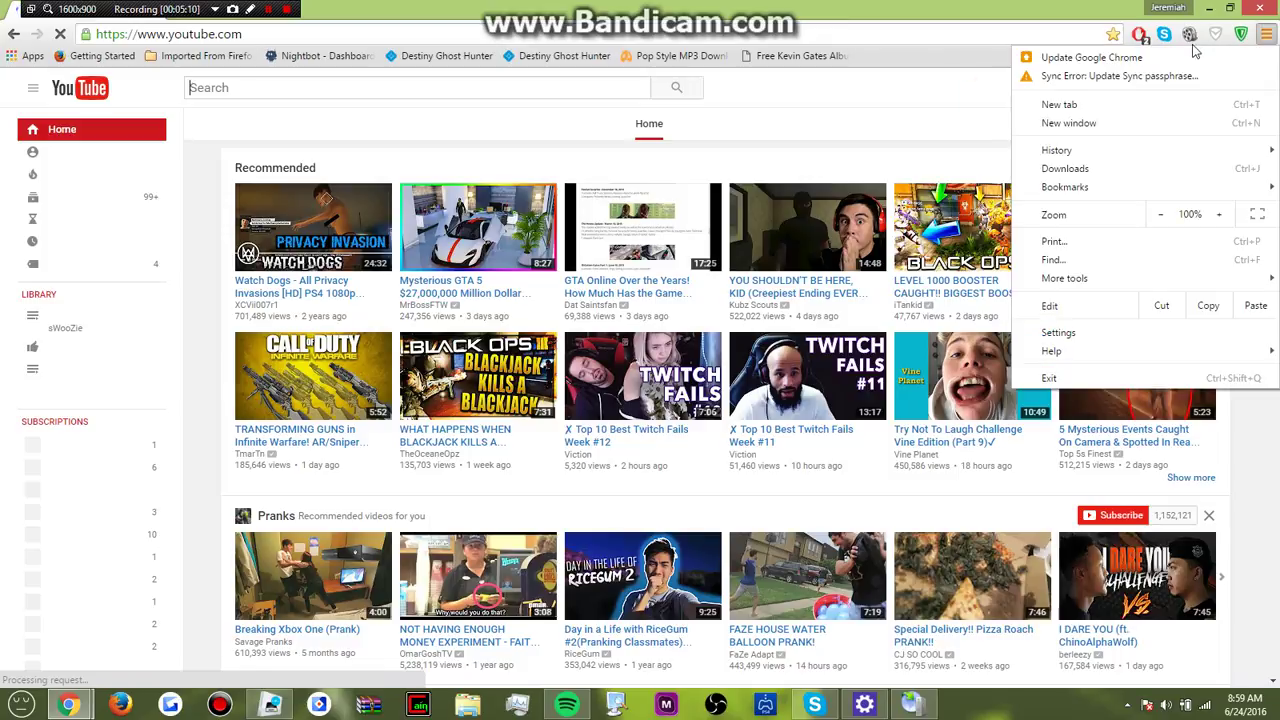
click(978, 73)
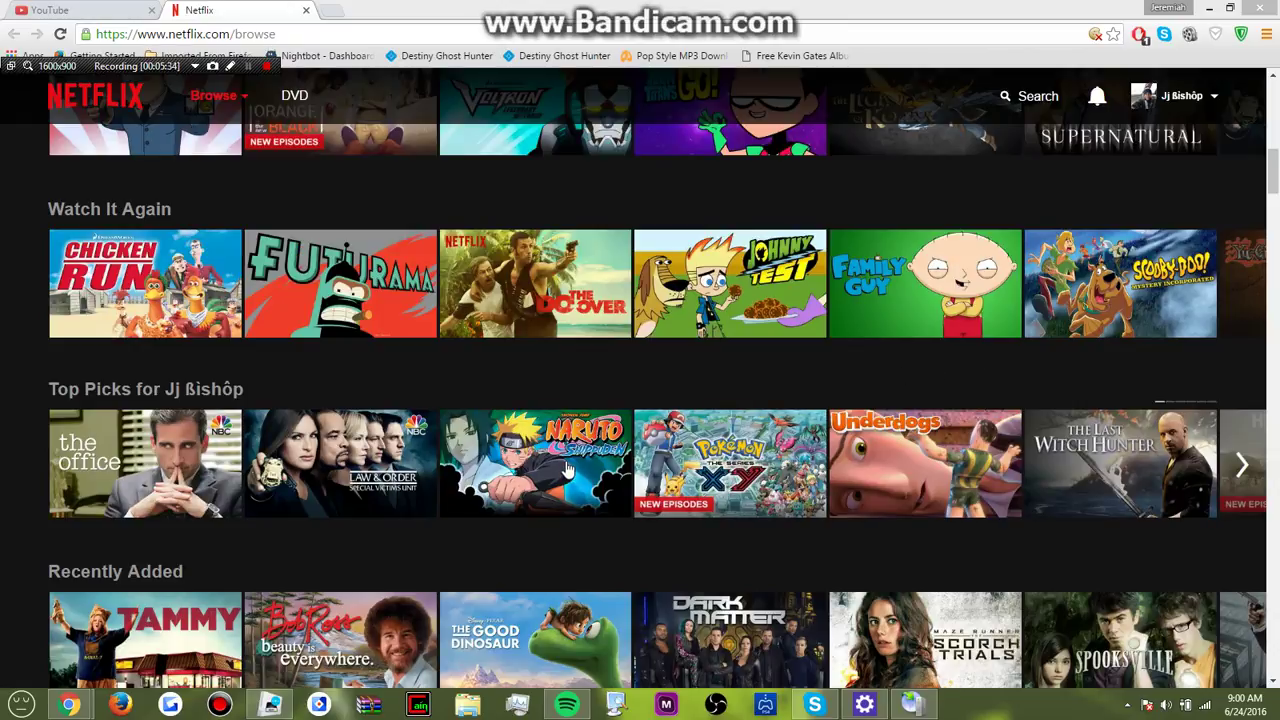
Browse the Netflix catalogue from Top Picks through TV Shows, Sci-Fi & Fantasy and New Releases to examine the titles offered.
mouse_move(567, 470)
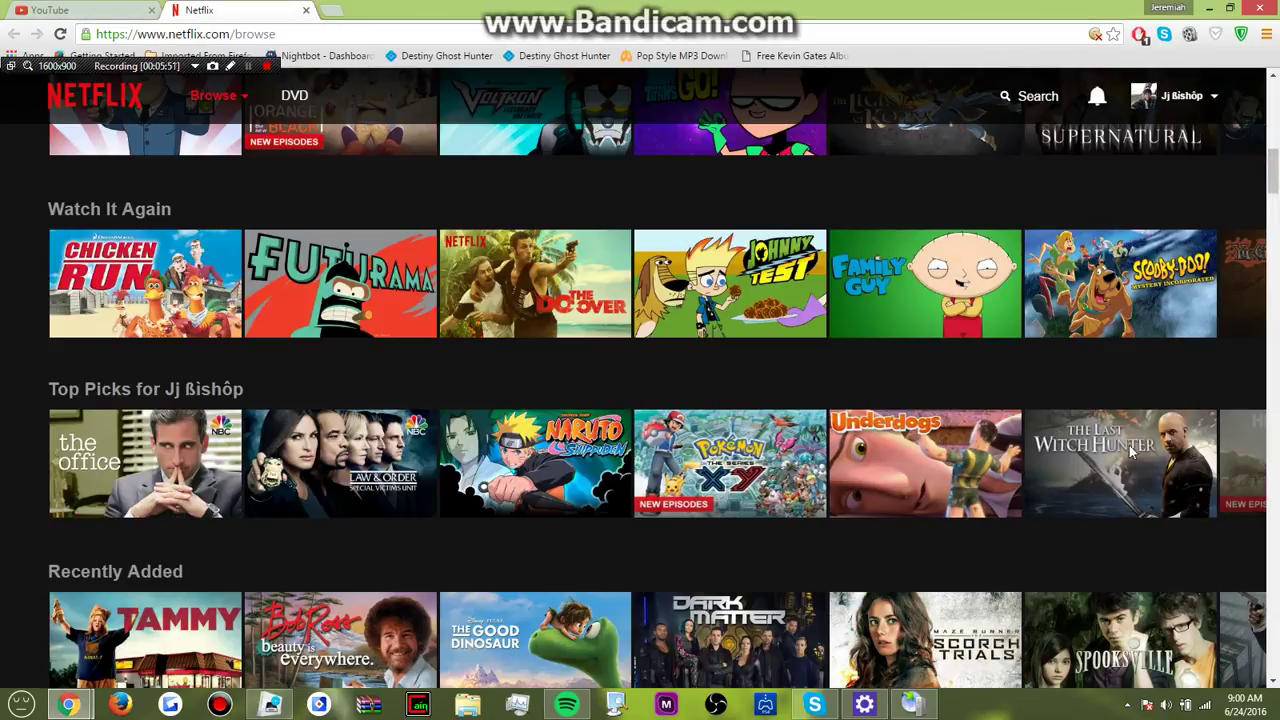
scroll(1130, 448, down, 3)
scroll(1208, 252, down, 2)
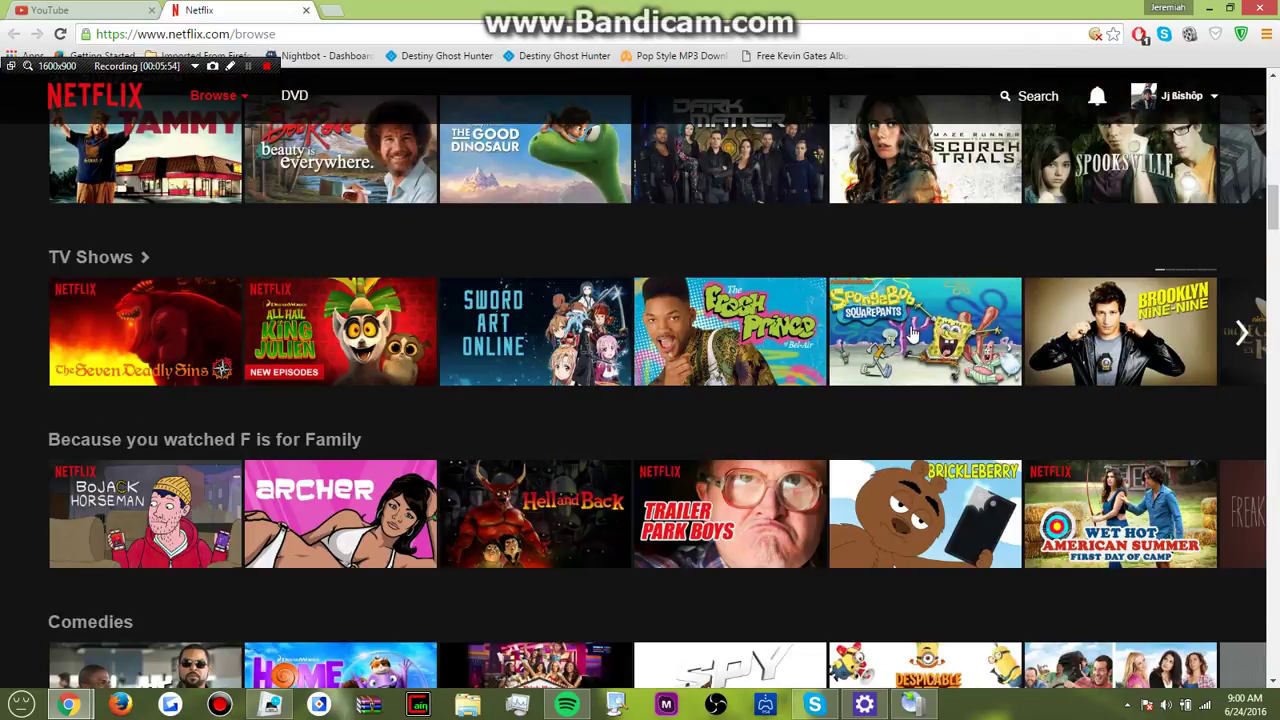
mouse_move(912, 335)
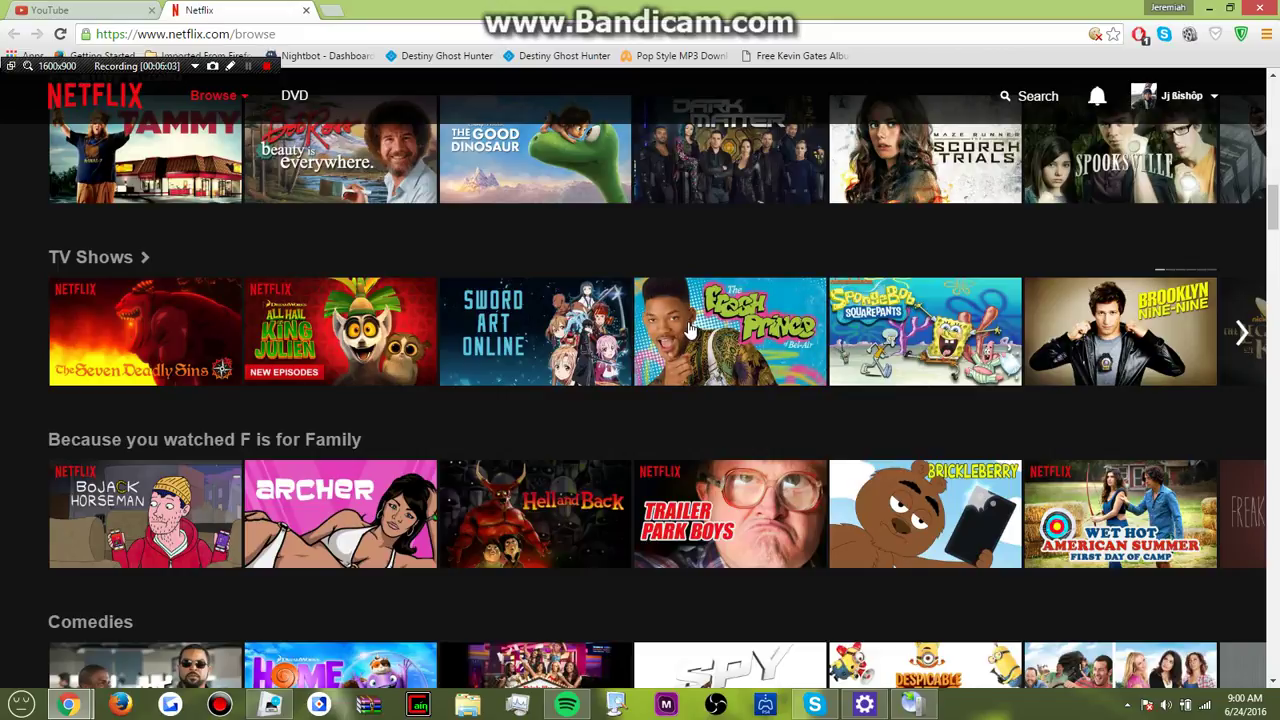
mouse_move(688, 330)
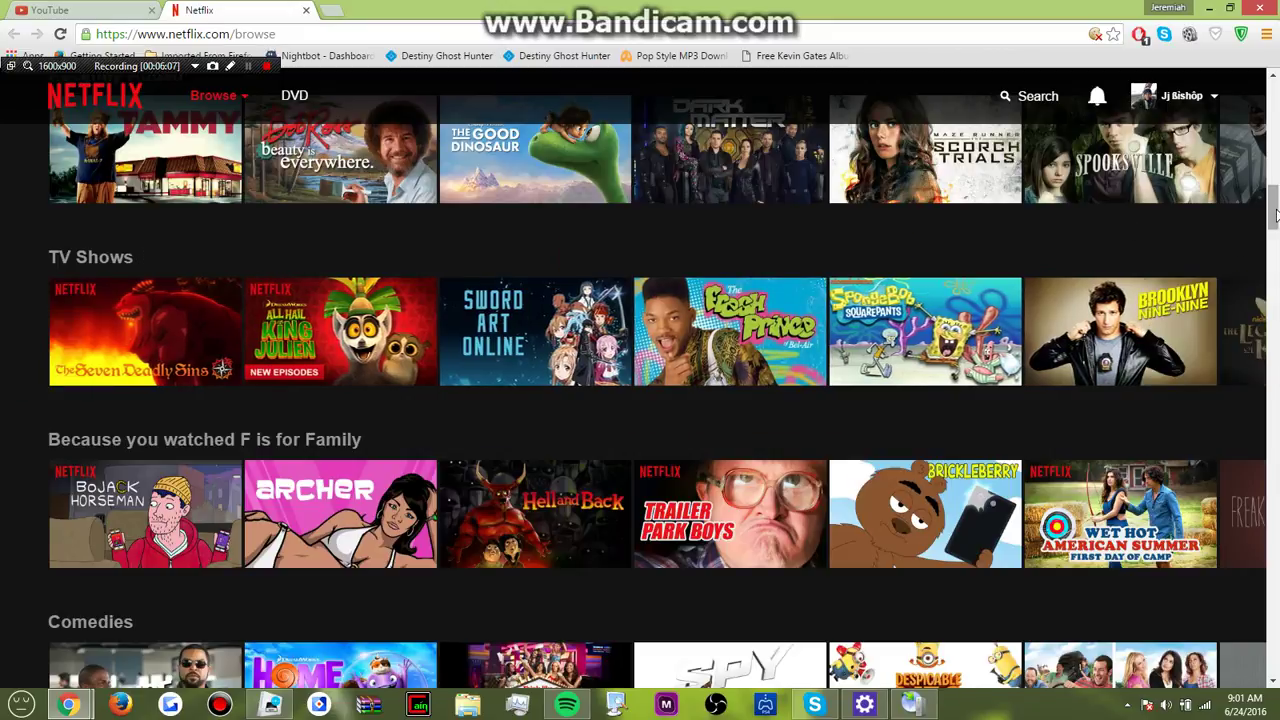
scroll(1274, 240, down, 1)
scroll(1276, 260, down, 7)
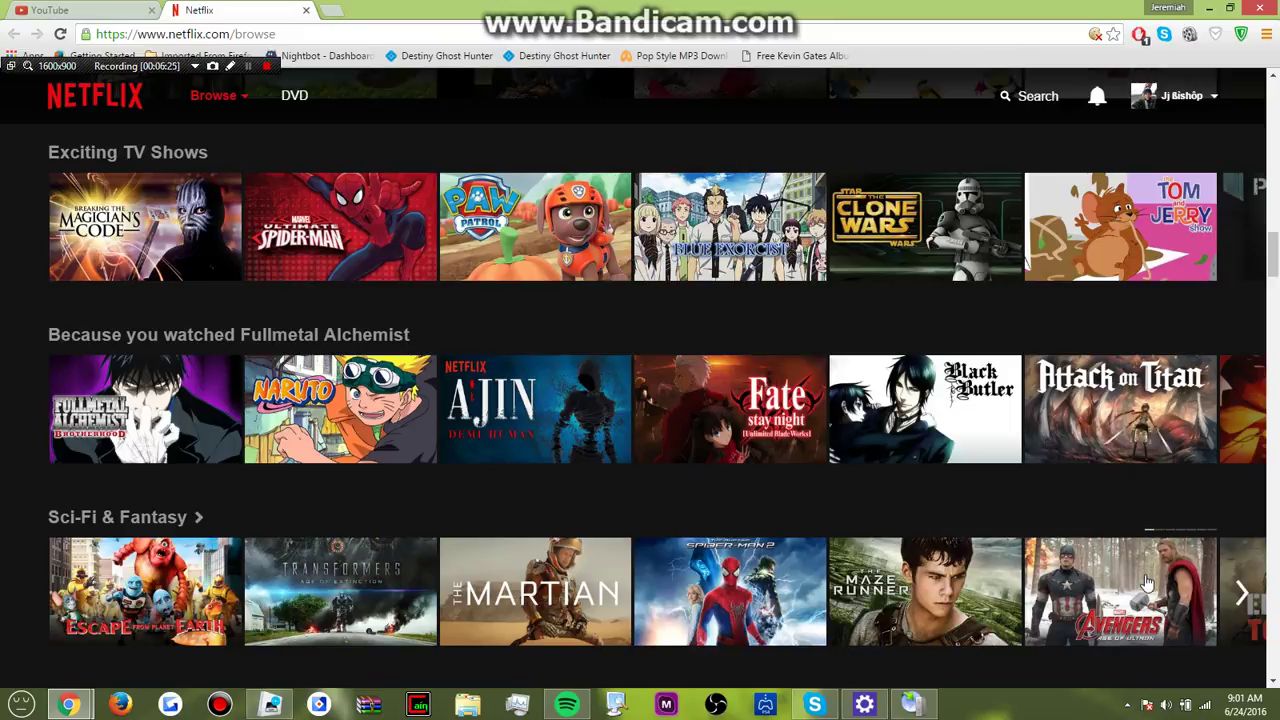
mouse_move(1095, 572)
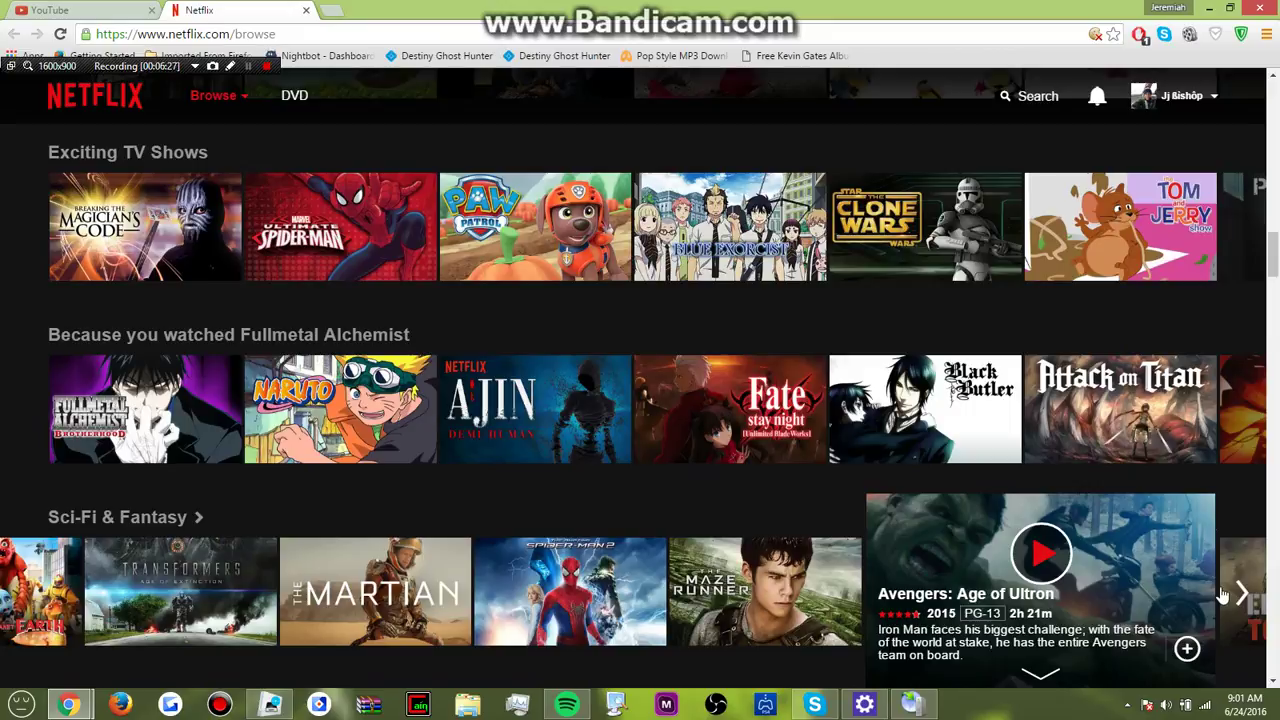
drag(1275, 265, 1274, 298)
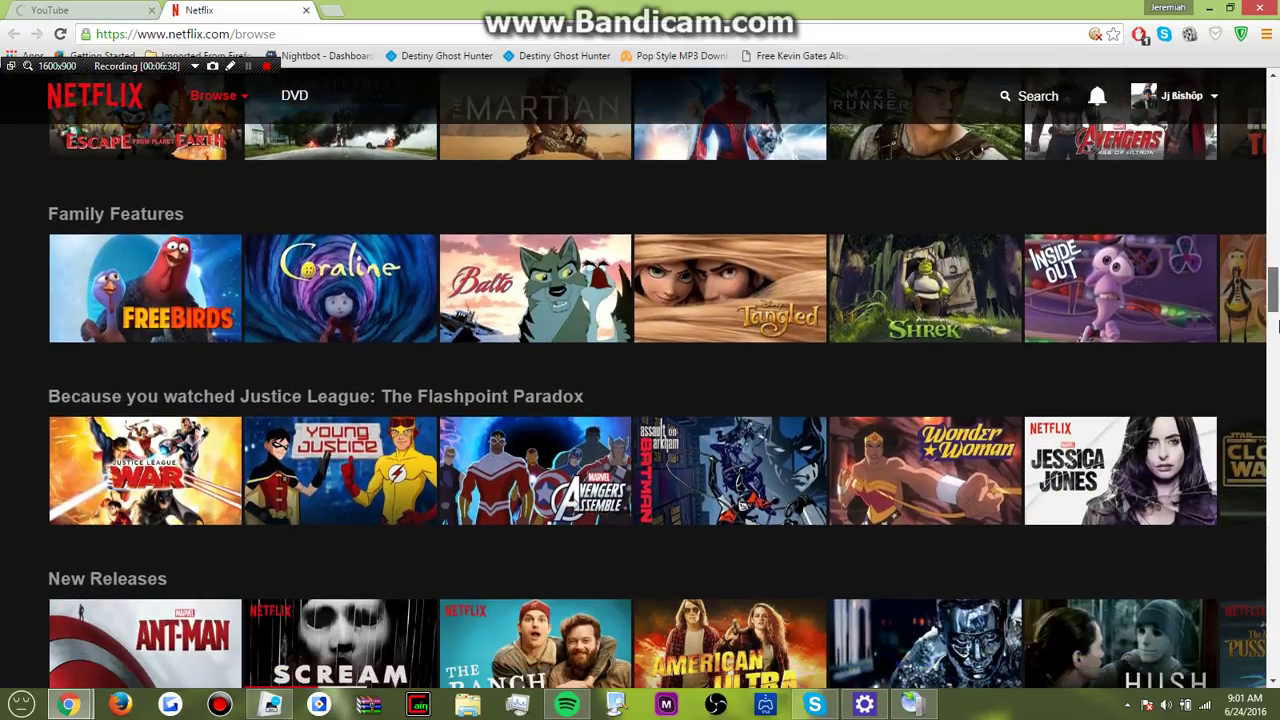
scroll(1277, 325, down, 1)
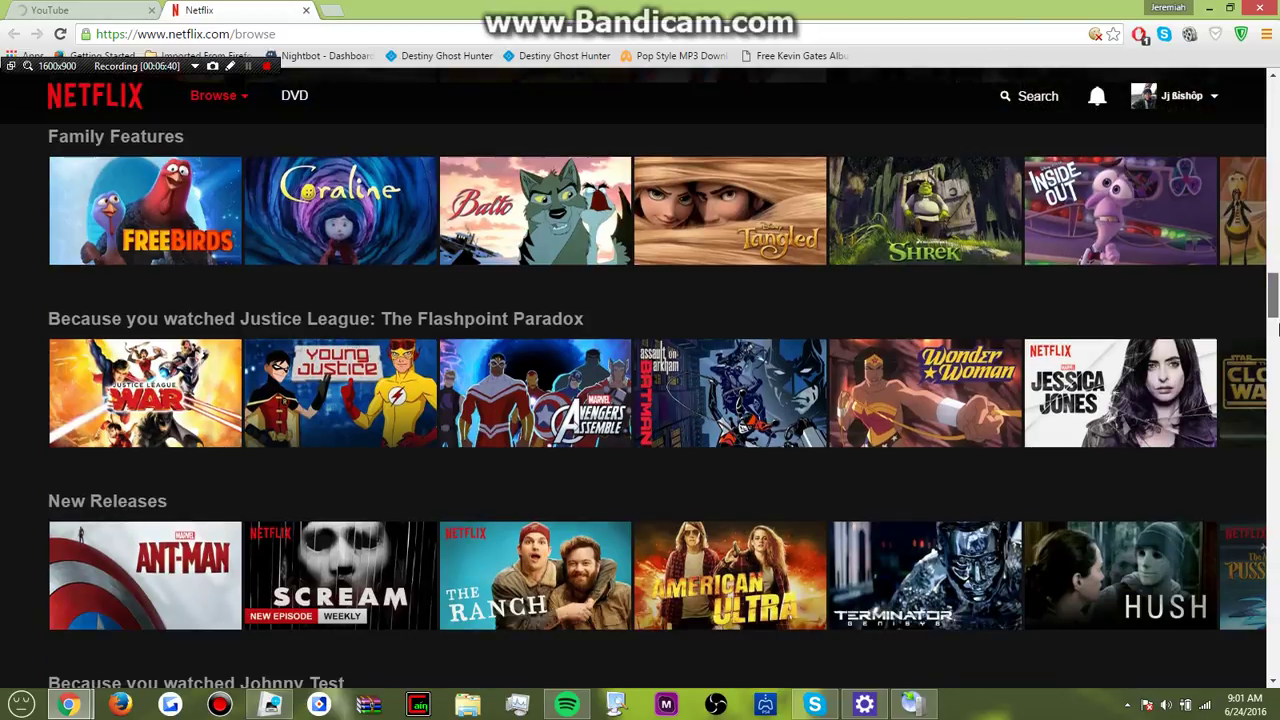
scroll(1277, 325, down, 4)
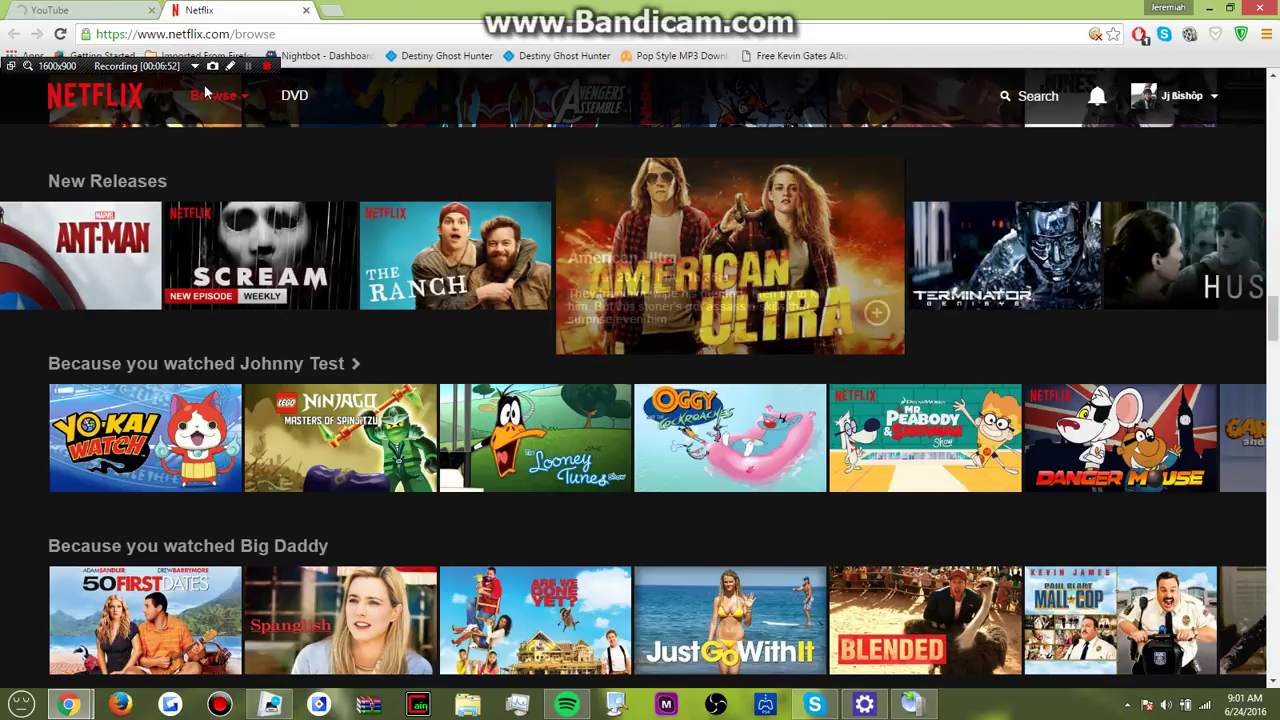
key(shift+F12)
key(shift+F12)
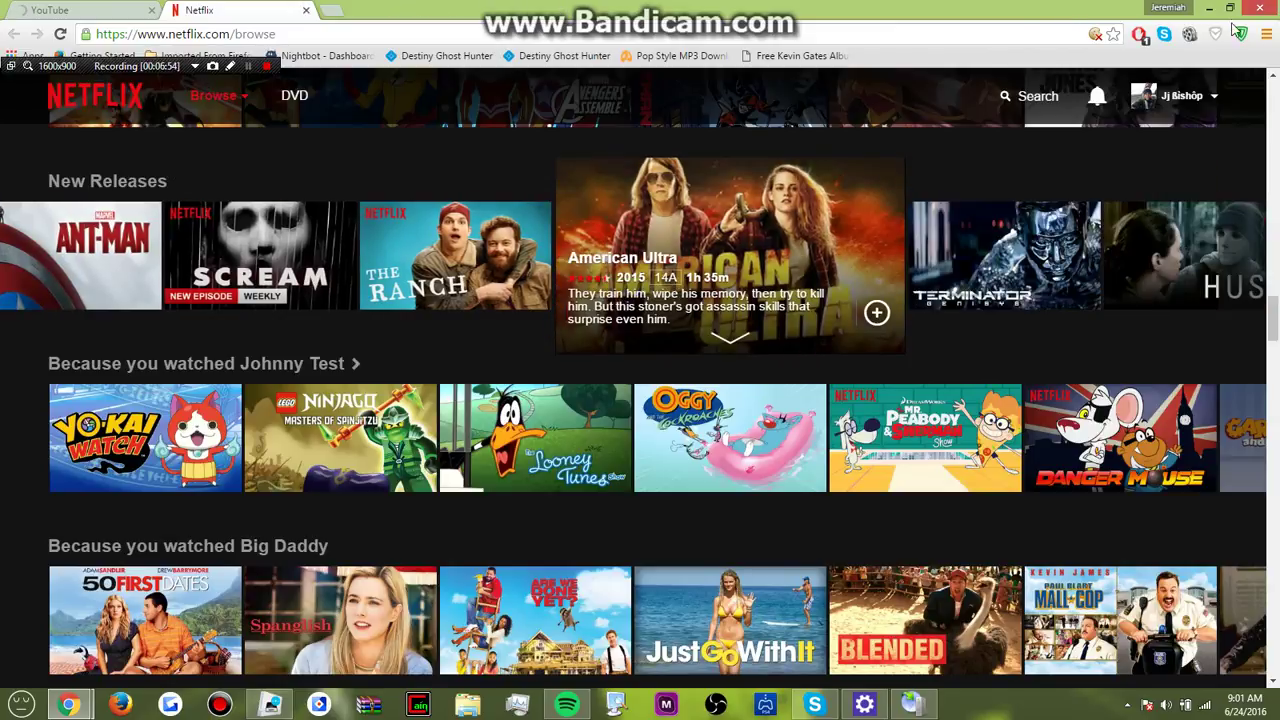